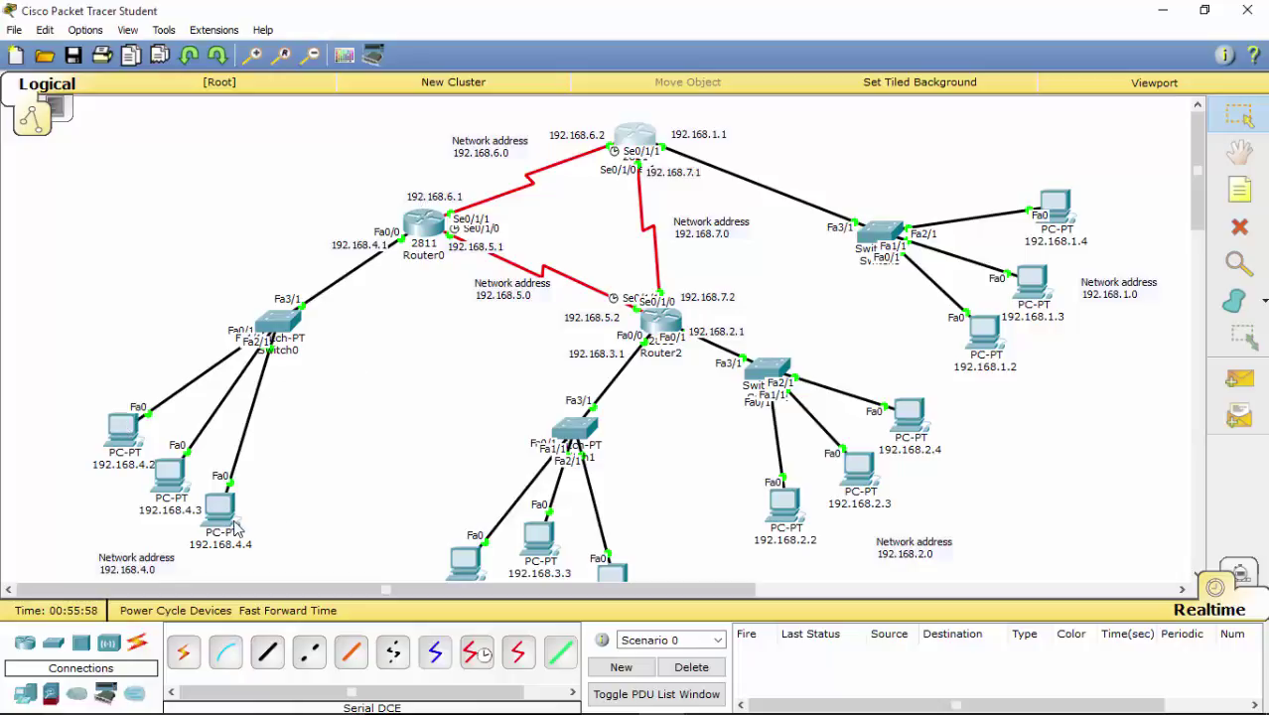
pyautogui.moveTo(264, 405)
pyautogui.mouseDown()
pyautogui.moveTo(86, 363)
pyautogui.moveTo(154, 539)
pyautogui.moveTo(290, 448)
pyautogui.moveTo(244, 379)
pyautogui.mouseUp()
pyautogui.moveTo(584, 491)
pyautogui.mouseDown()
pyautogui.moveTo(415, 516)
pyautogui.moveTo(656, 565)
pyautogui.moveTo(586, 489)
pyautogui.mouseUp()
pyautogui.moveTo(889, 372)
pyautogui.mouseDown()
pyautogui.moveTo(731, 504)
pyautogui.moveTo(919, 436)
pyautogui.moveTo(918, 393)
pyautogui.mouseUp()
pyautogui.moveTo(1045, 173)
pyautogui.mouseDown()
pyautogui.moveTo(972, 276)
pyautogui.moveTo(1086, 248)
pyautogui.moveTo(1058, 175)
pyautogui.mouseUp()
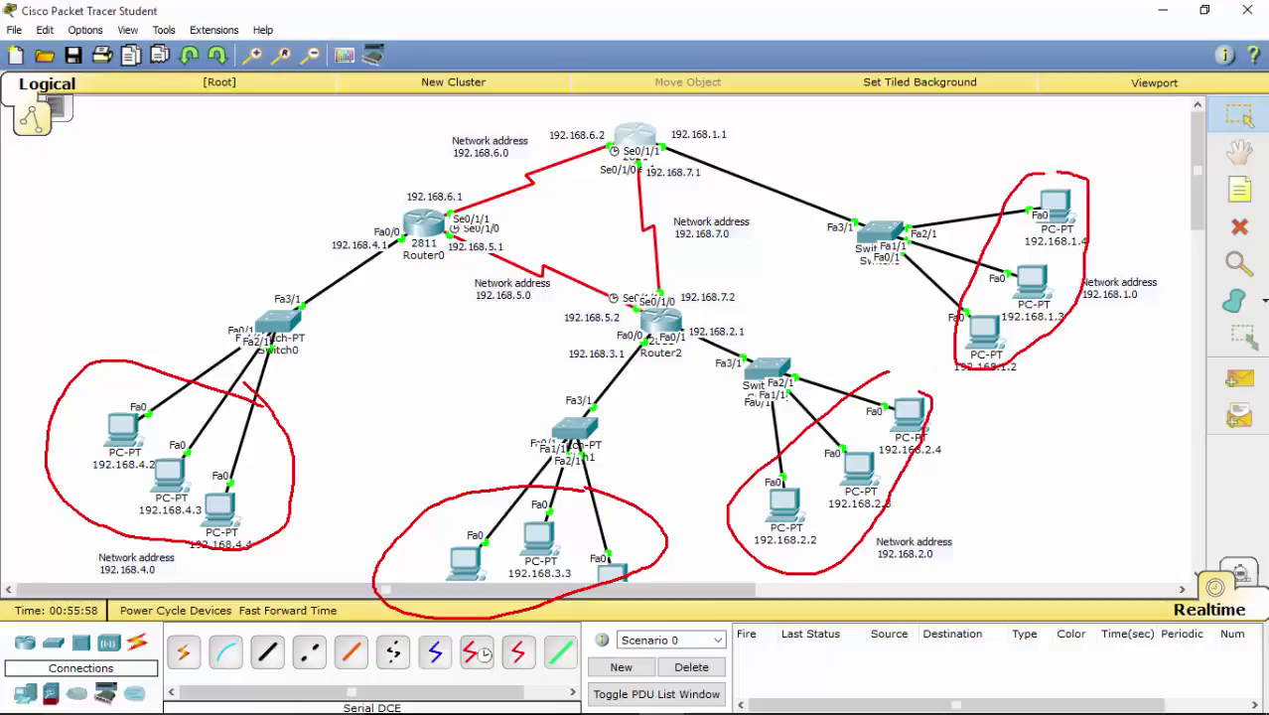
pyautogui.moveTo(645, 149); pyautogui.dragTo(648, 151)
pyautogui.moveTo(661, 259); pyautogui.dragTo(677, 262)
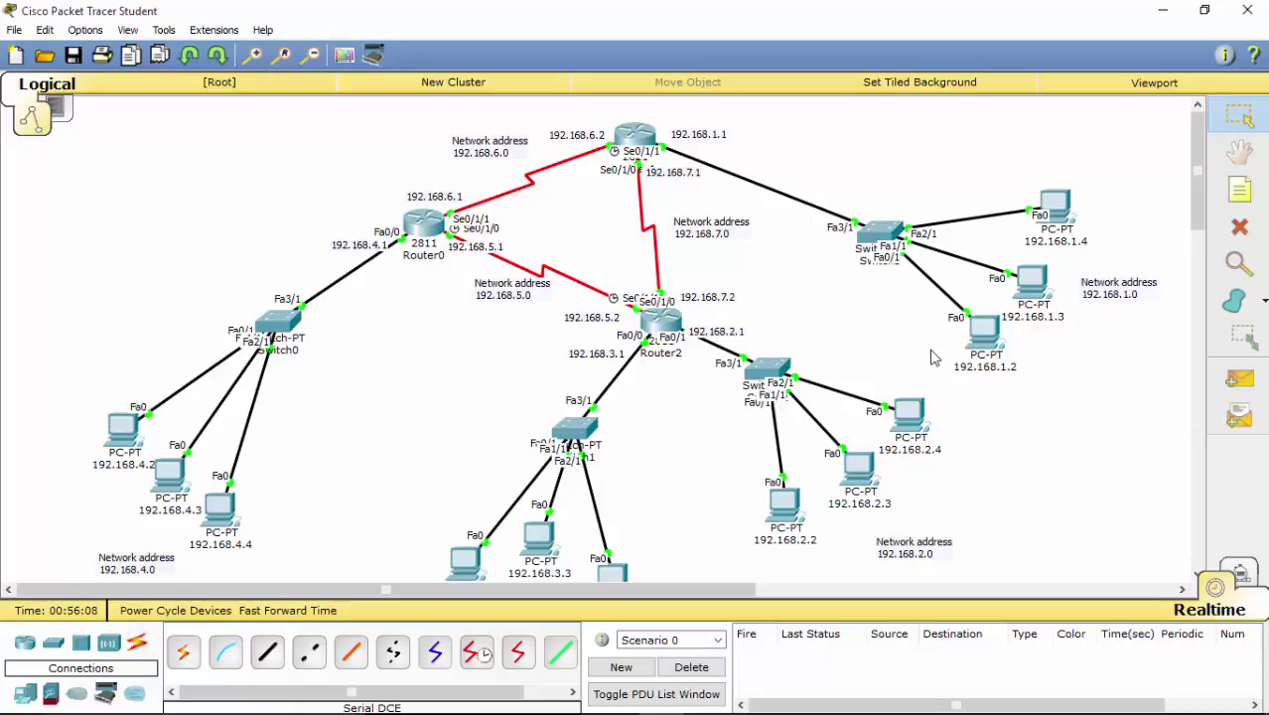
# Send simple PDUs from Router0 to Router2, from Router2 to Router1, and from Router1 to Router0.
pyautogui.click(1245, 384)
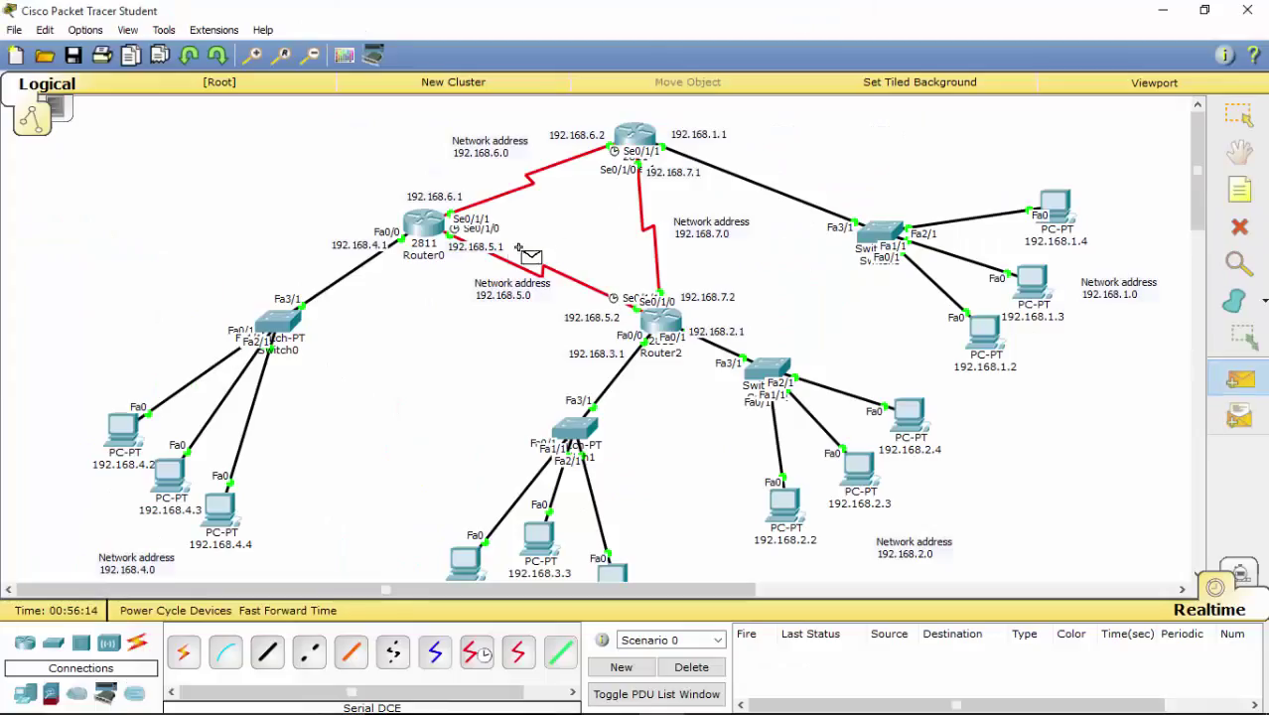
pyautogui.click(417, 224)
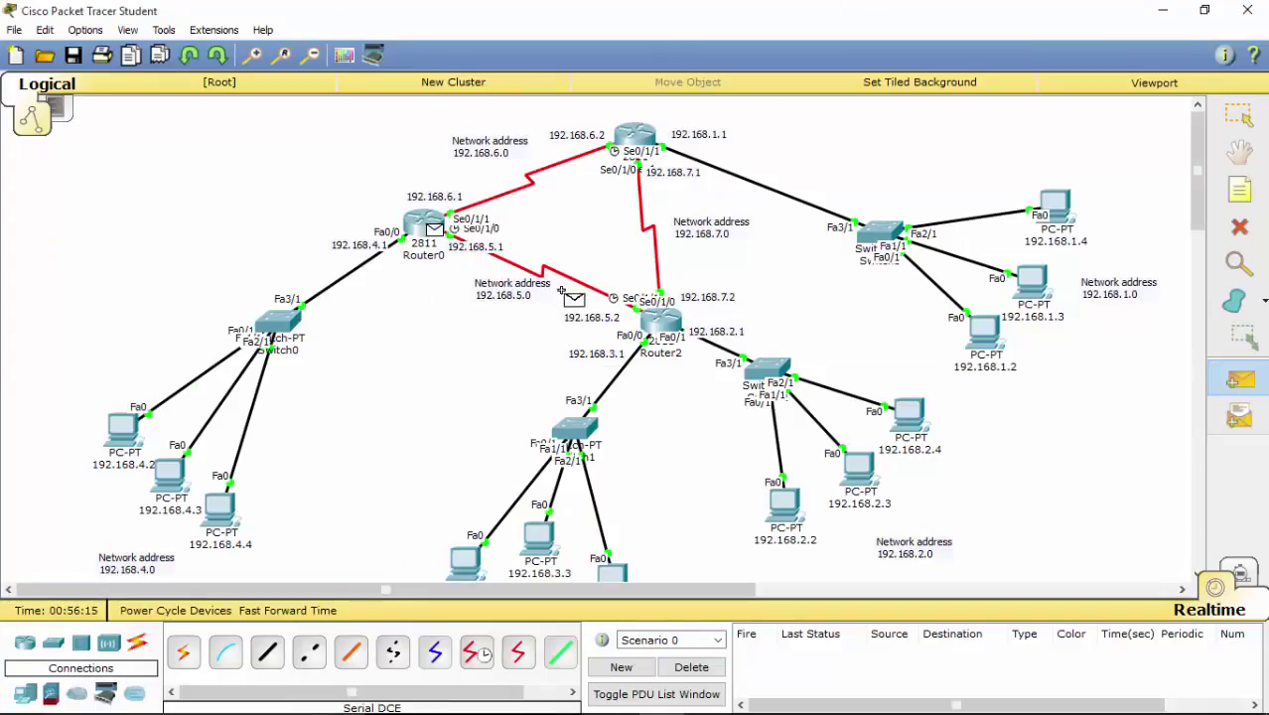
pyautogui.click(654, 325)
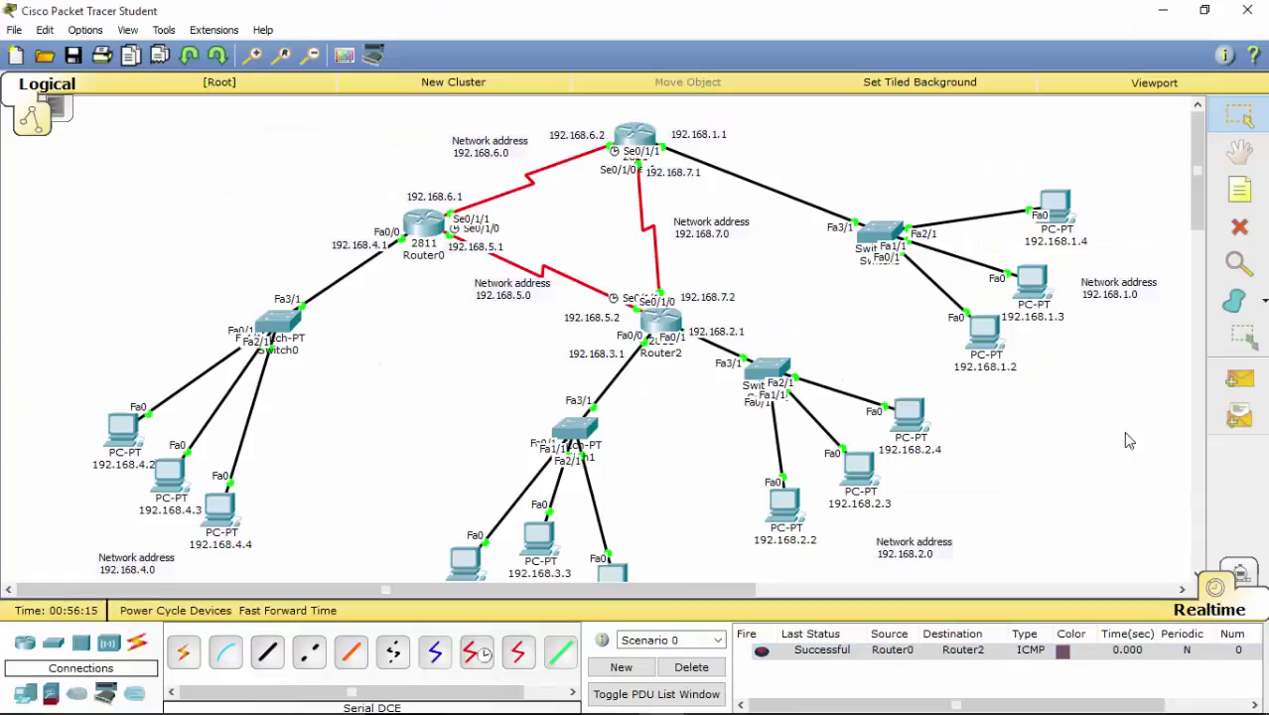
pyautogui.click(663, 322)
pyautogui.click(637, 139)
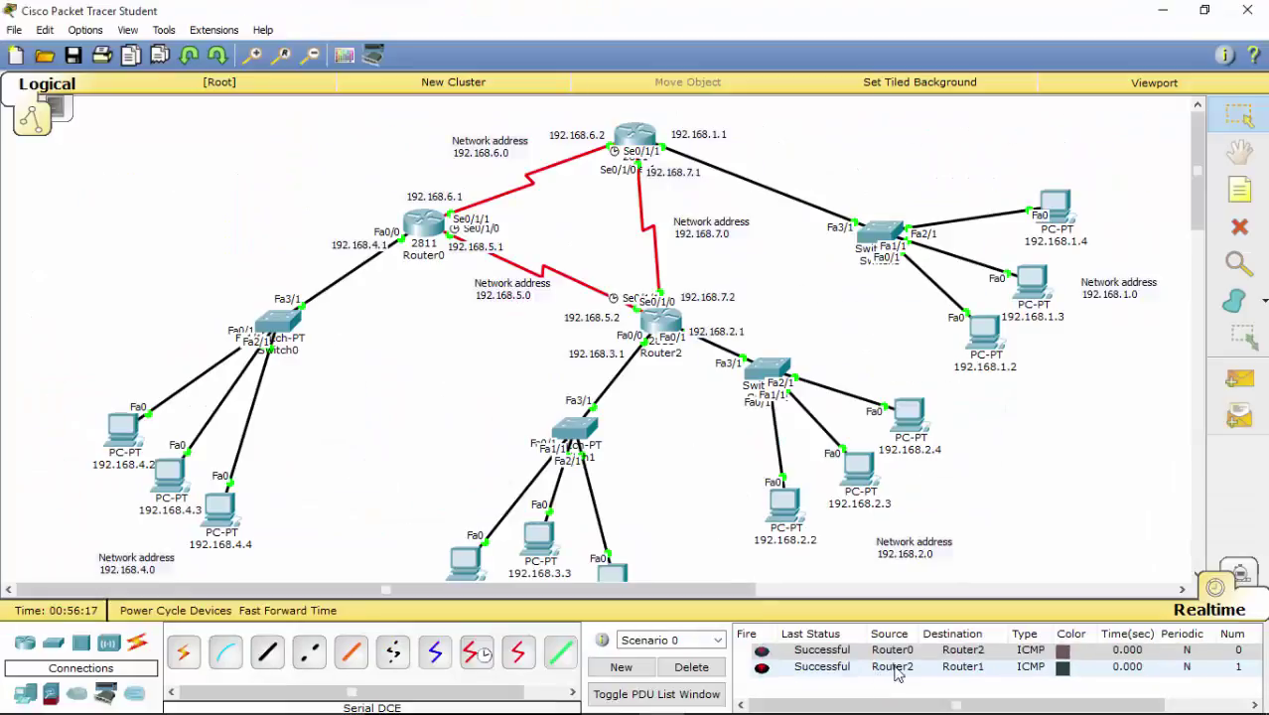
pyautogui.click(1240, 380)
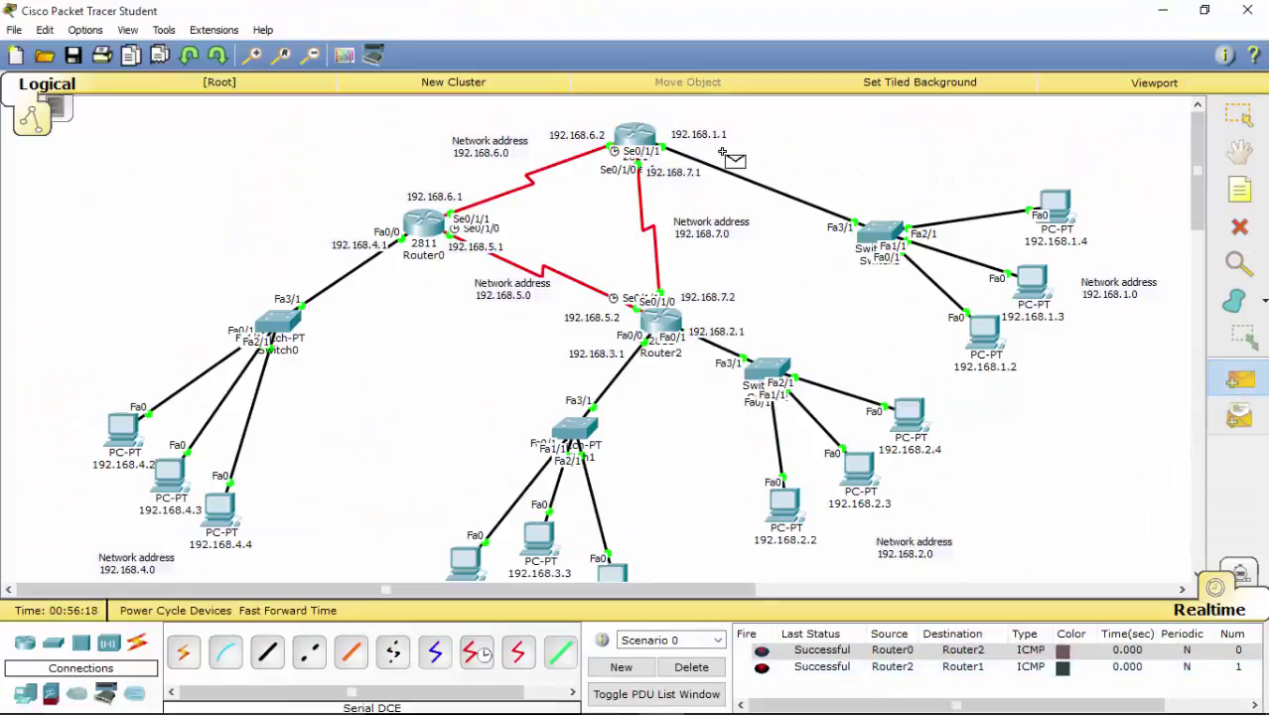
pyautogui.click(635, 139)
pyautogui.click(424, 224)
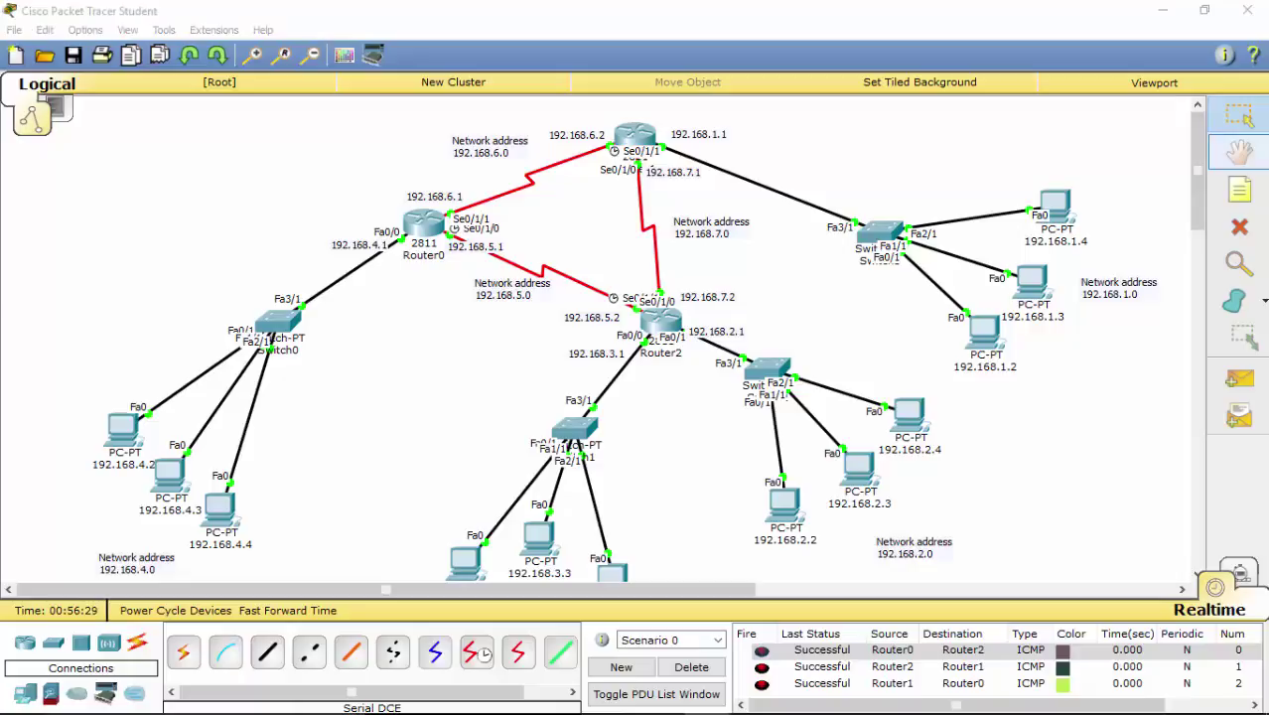
# Send a simple PDU from Router1 to PC 192.168.1.4 and delete the scenario's PDUs.
pyautogui.click(1197, 164)
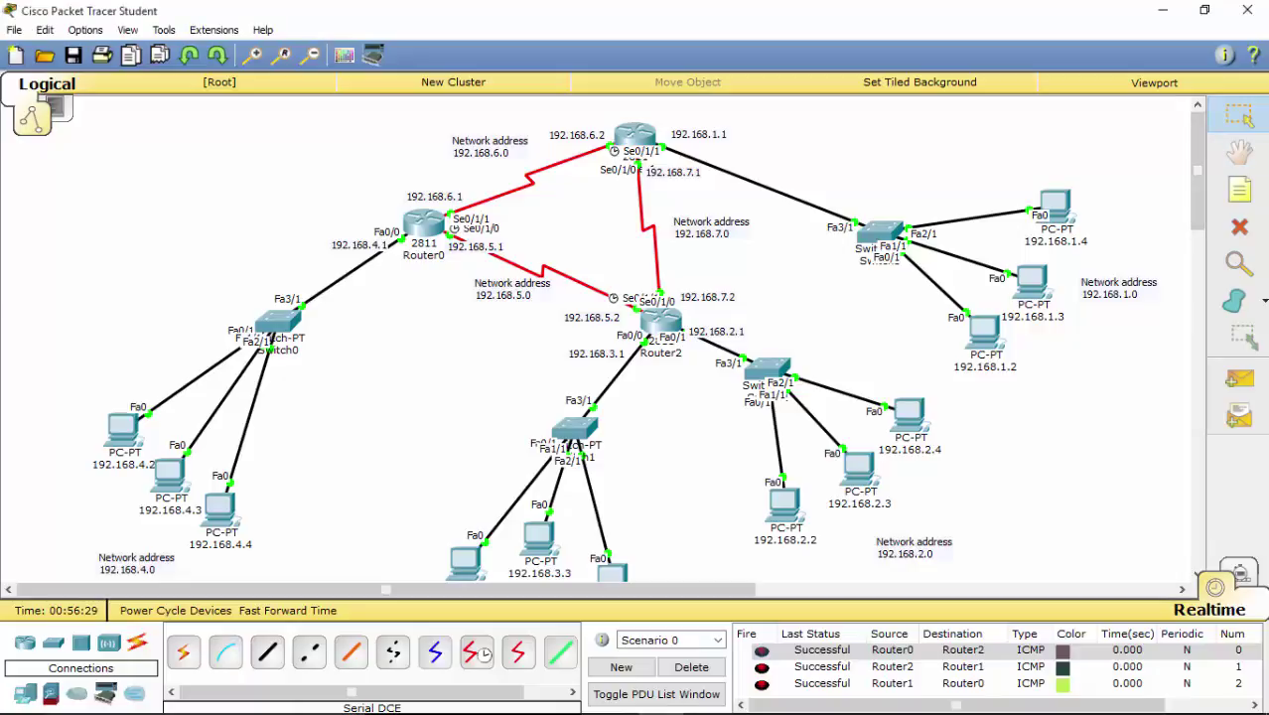
pyautogui.click(1239, 378)
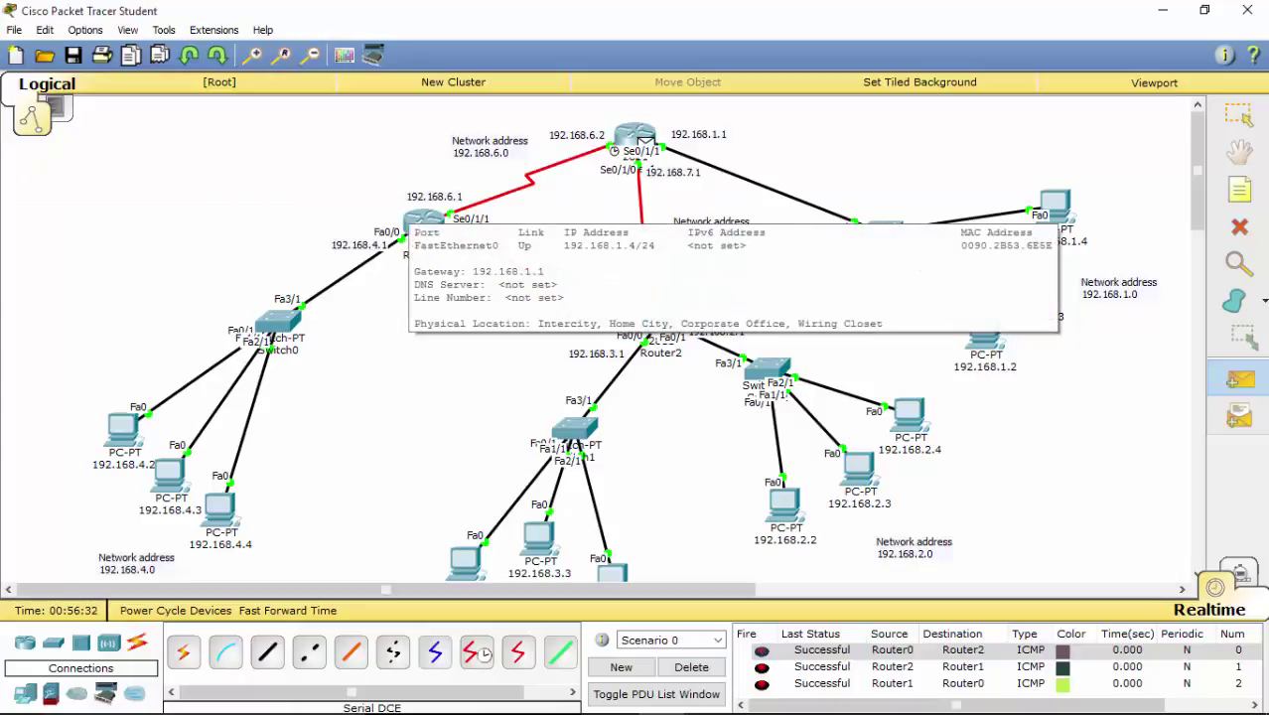
pyautogui.click(641, 139)
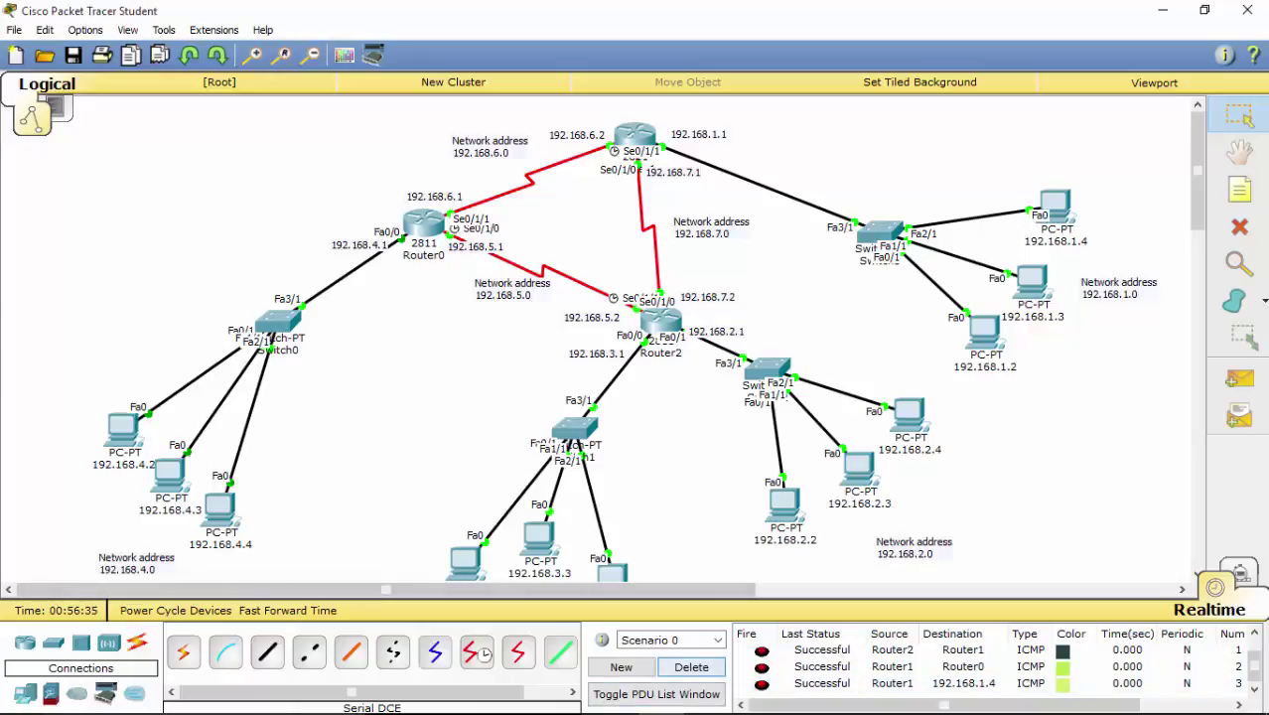
pyautogui.click(691, 666)
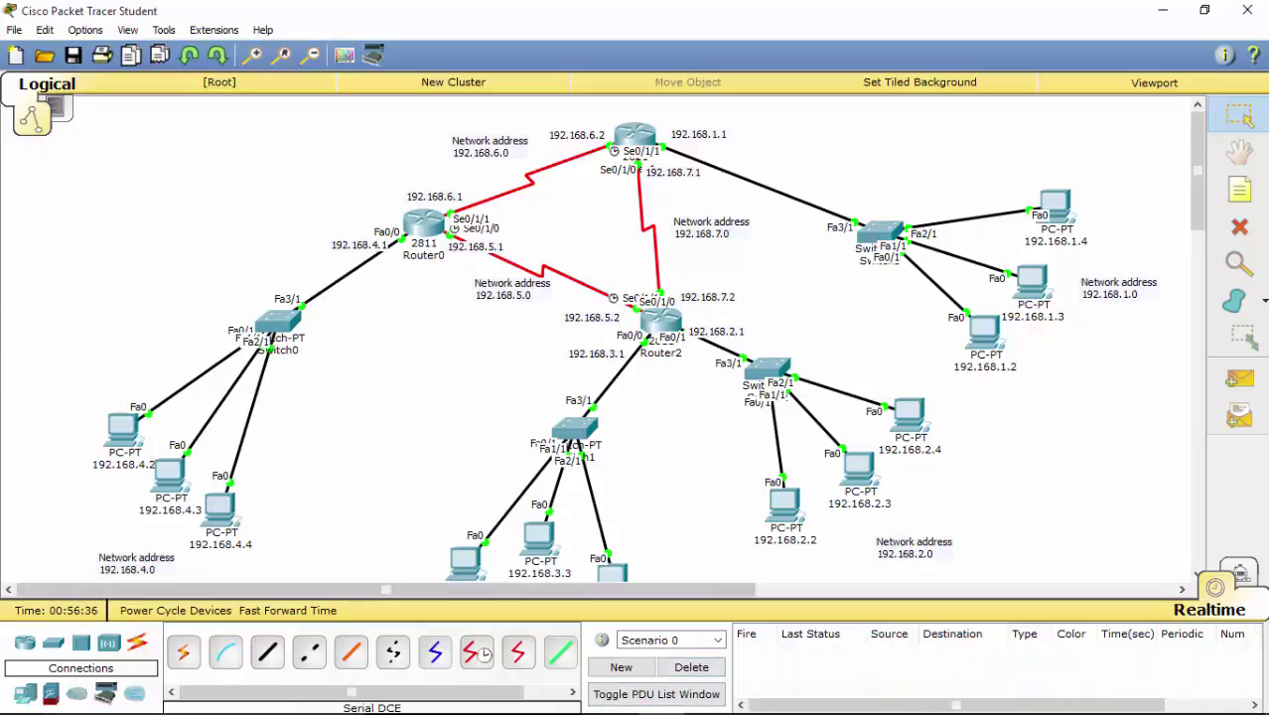
pyautogui.click(1238, 379)
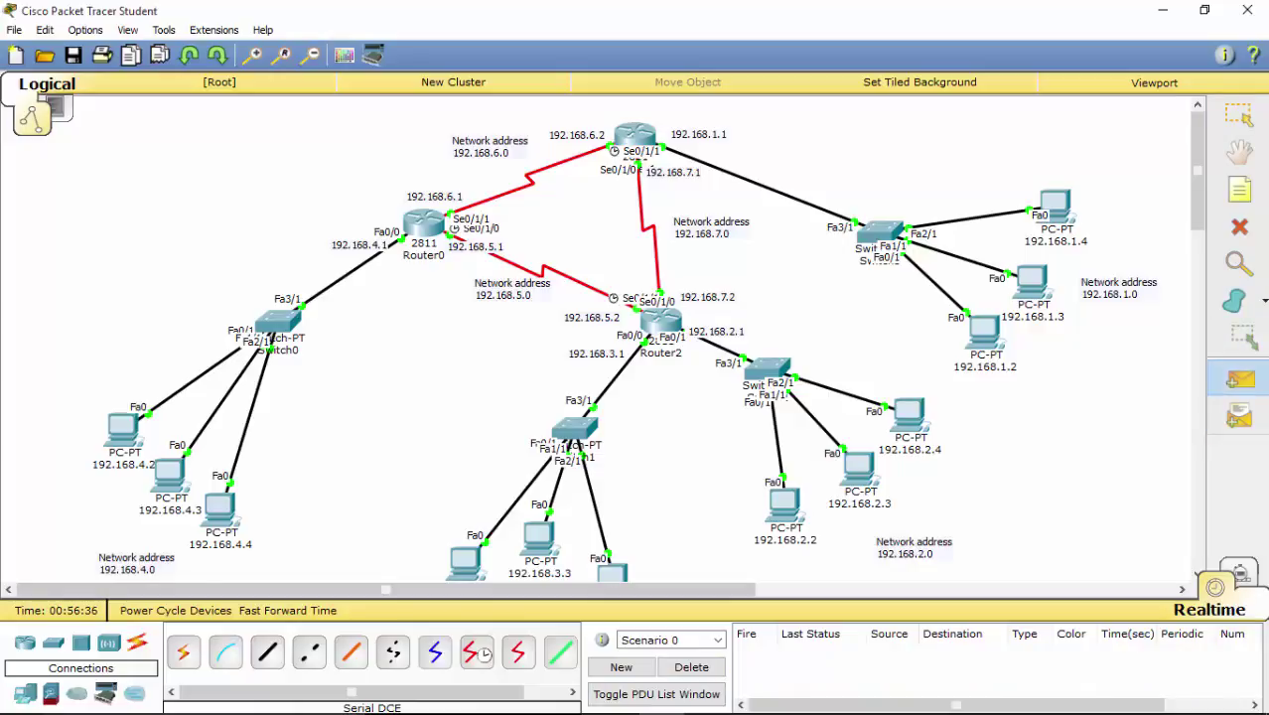
pyautogui.click(634, 136)
pyautogui.click(635, 136)
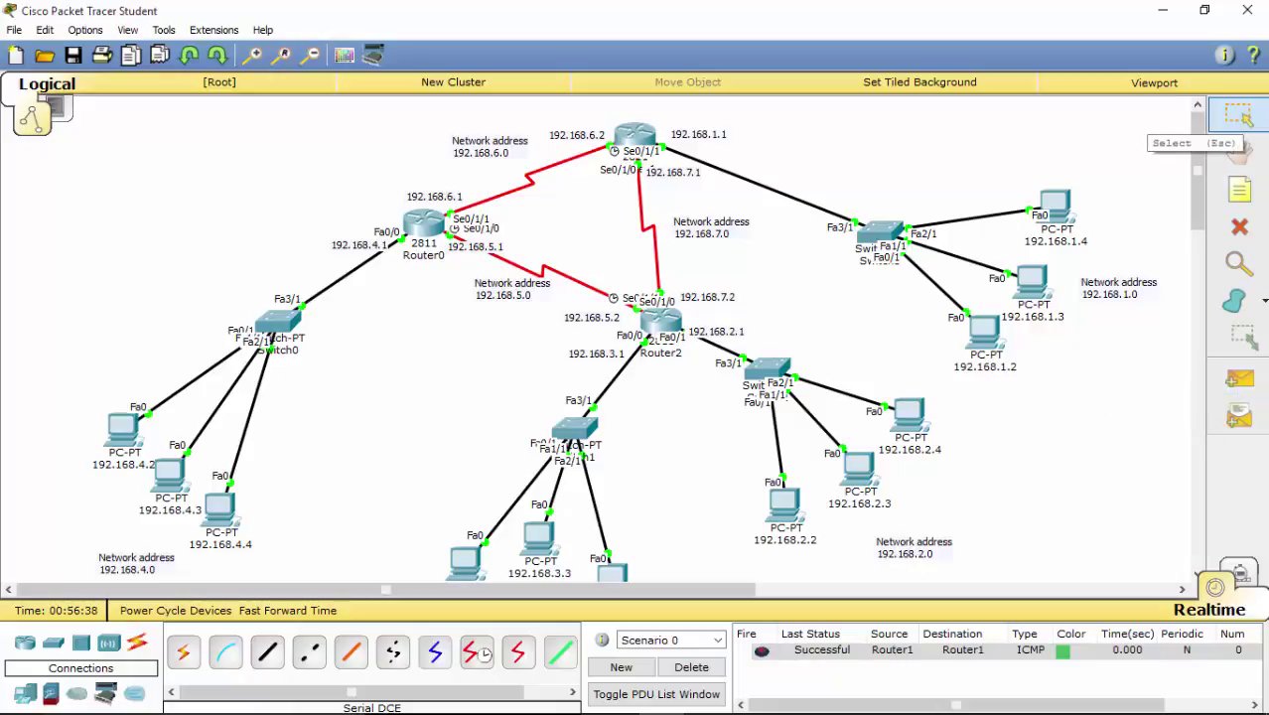
pyautogui.click(691, 667)
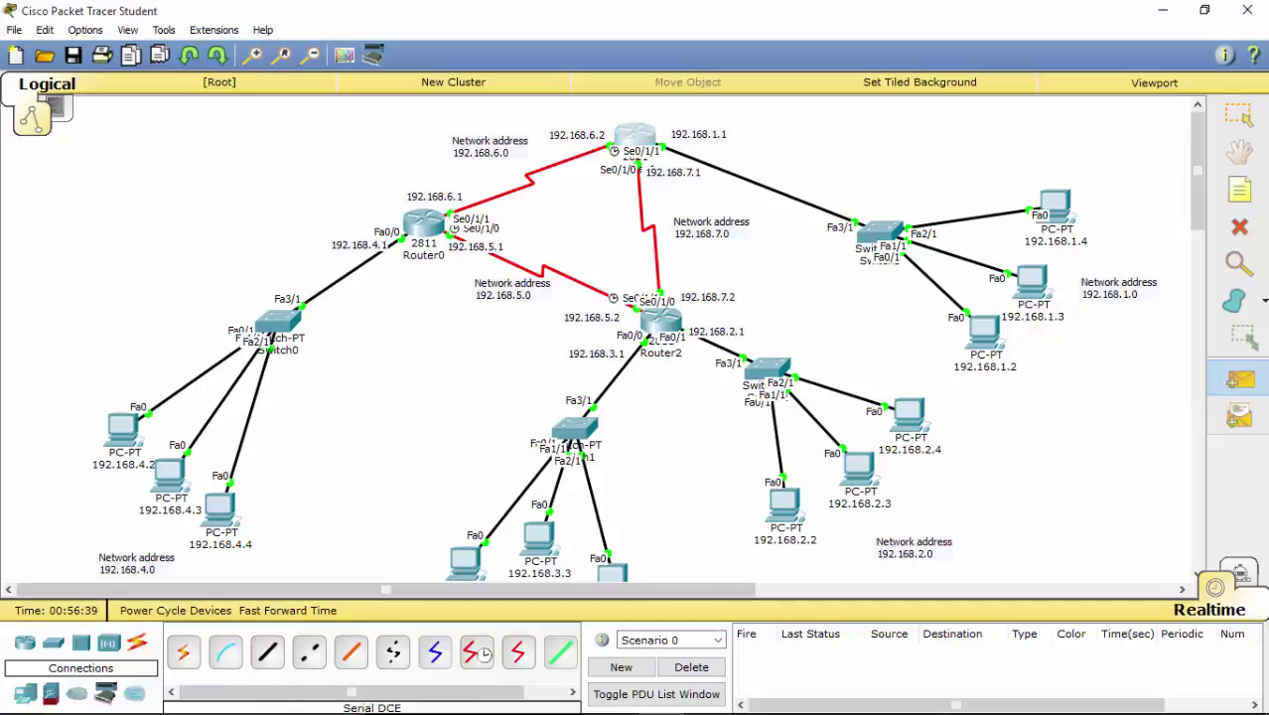
# Send a simple PDU from Router1 to PC 192.168.1.3 and clear the PDU list.
pyautogui.click(1030, 282)
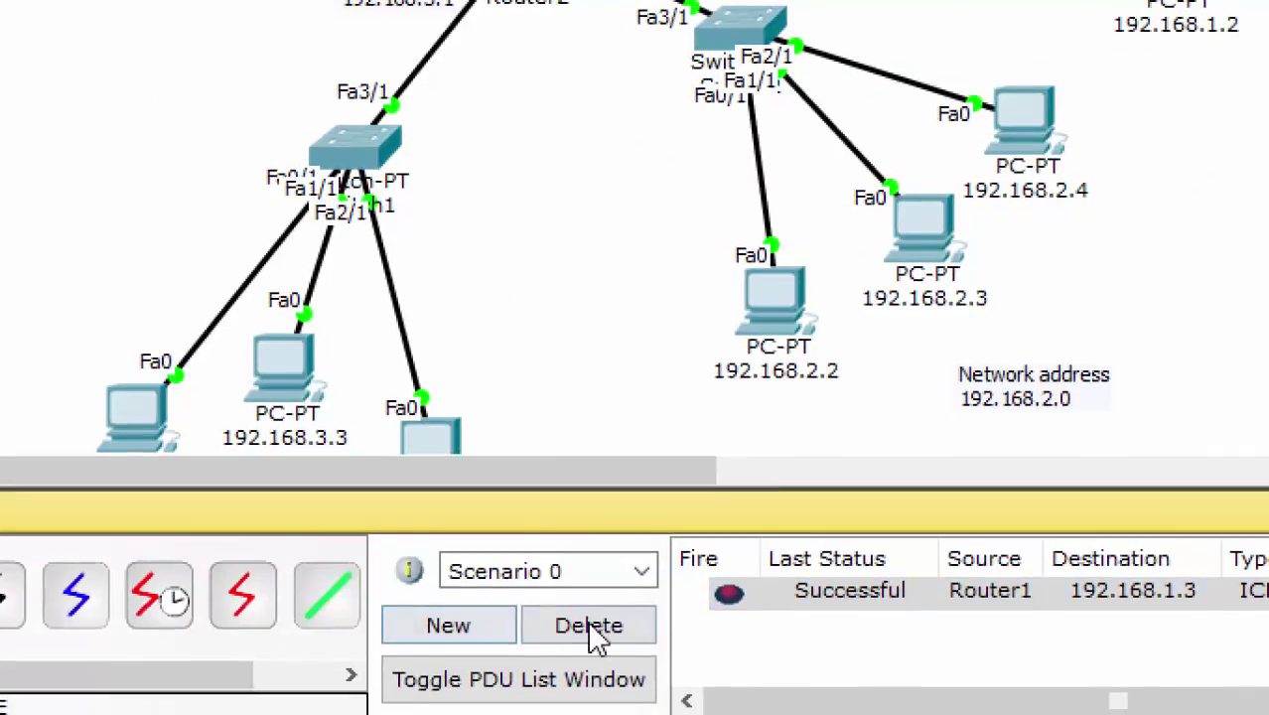
pyautogui.click(709, 670)
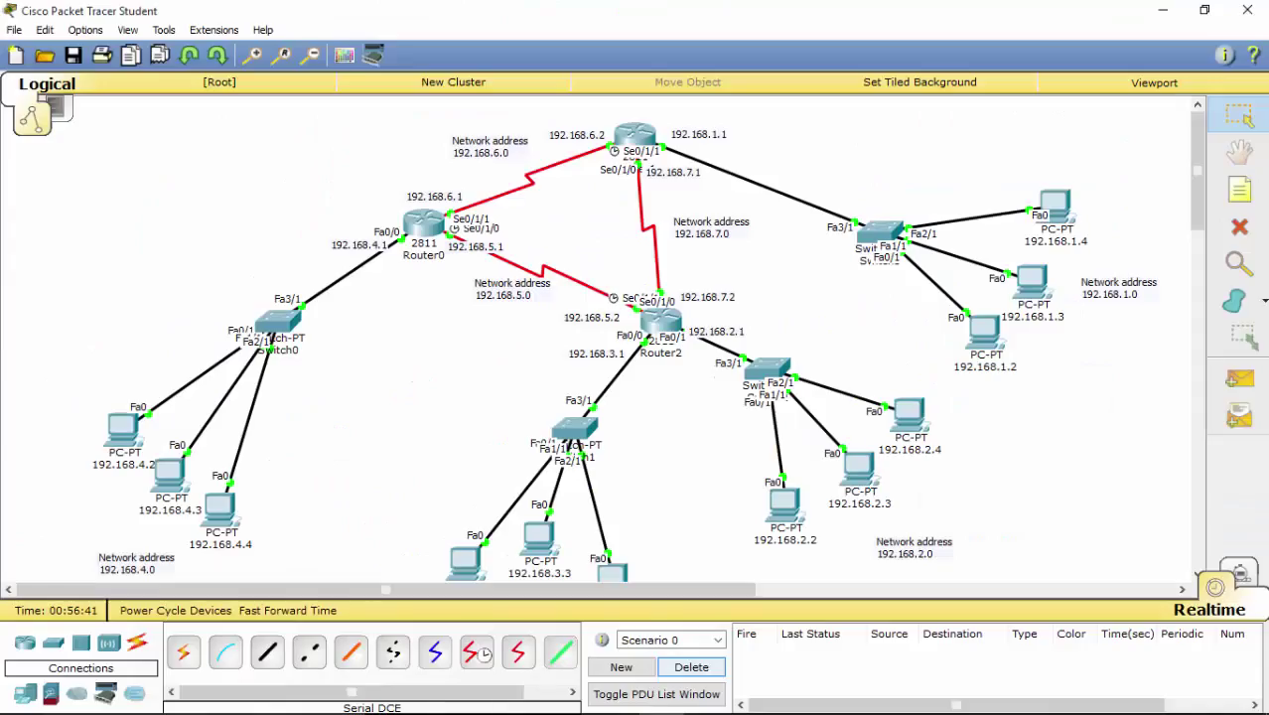
pyautogui.press('p')
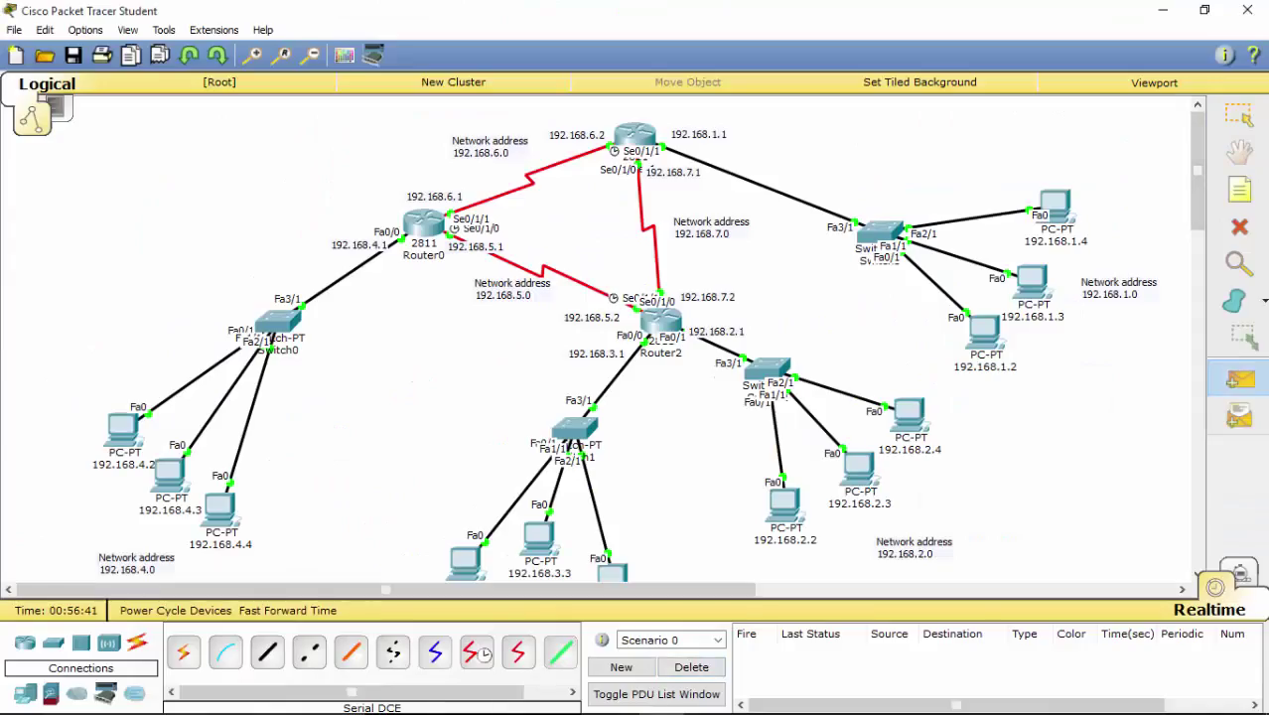
pyautogui.click(634, 137)
pyautogui.click(635, 137)
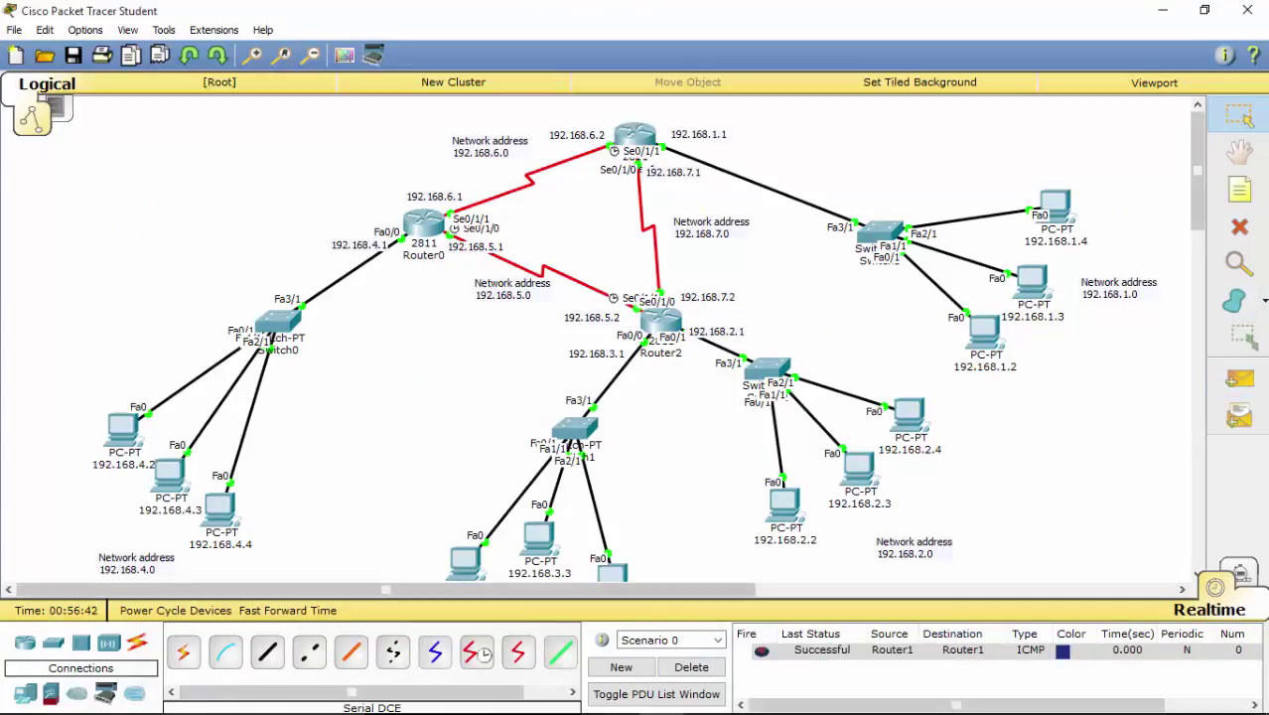
pyautogui.click(691, 667)
# Send a simple PDU from Router1 to PC 192.168.1.2 and clear the PDU list.
pyautogui.press('p')
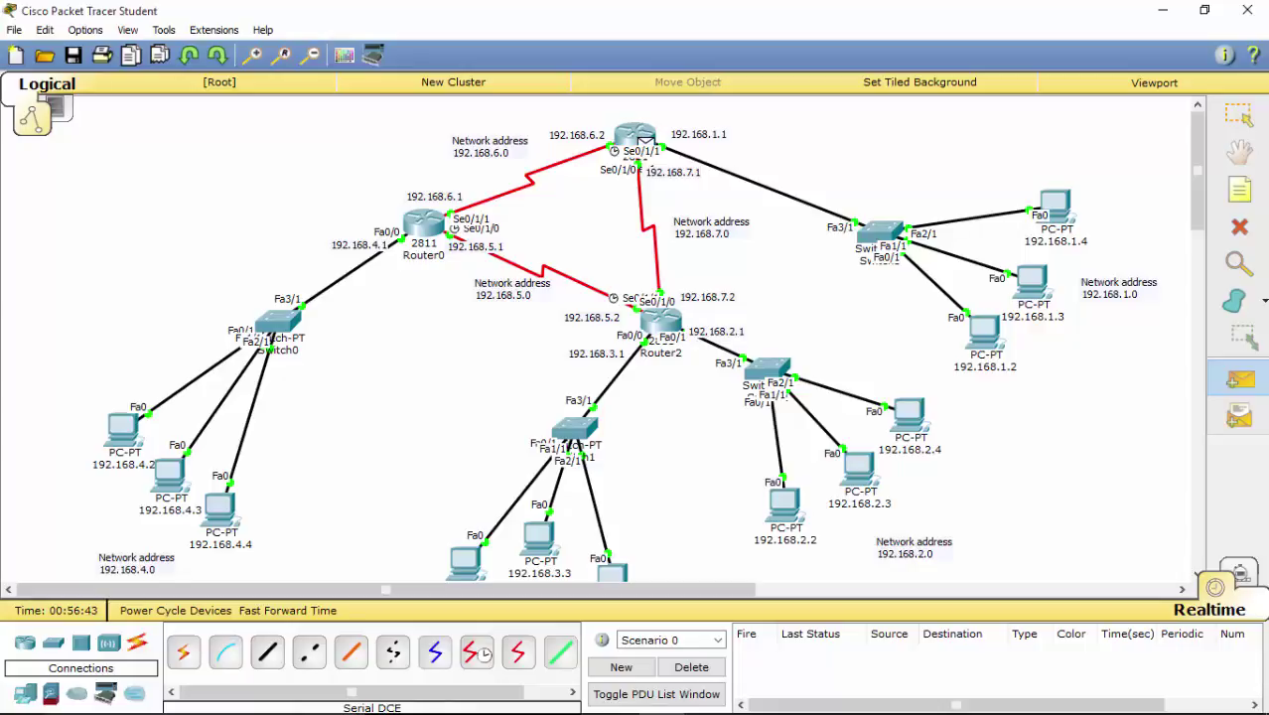
pyautogui.click(983, 332)
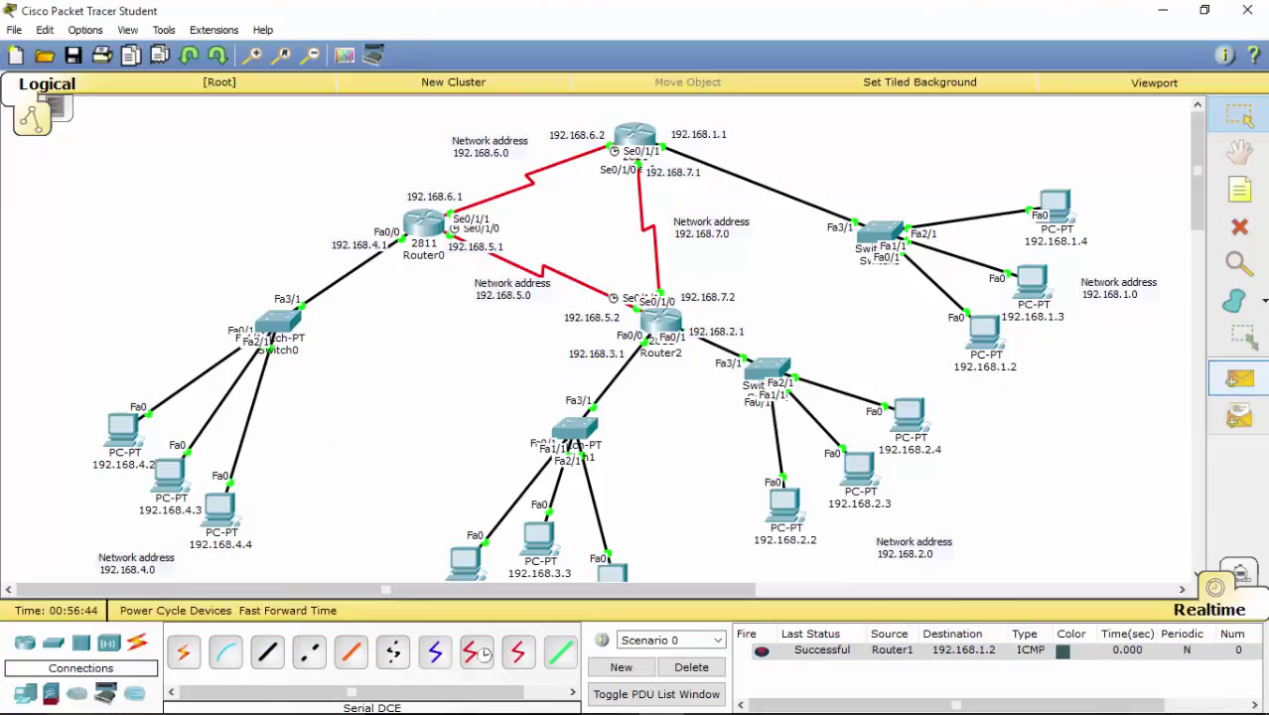
pyautogui.click(691, 667)
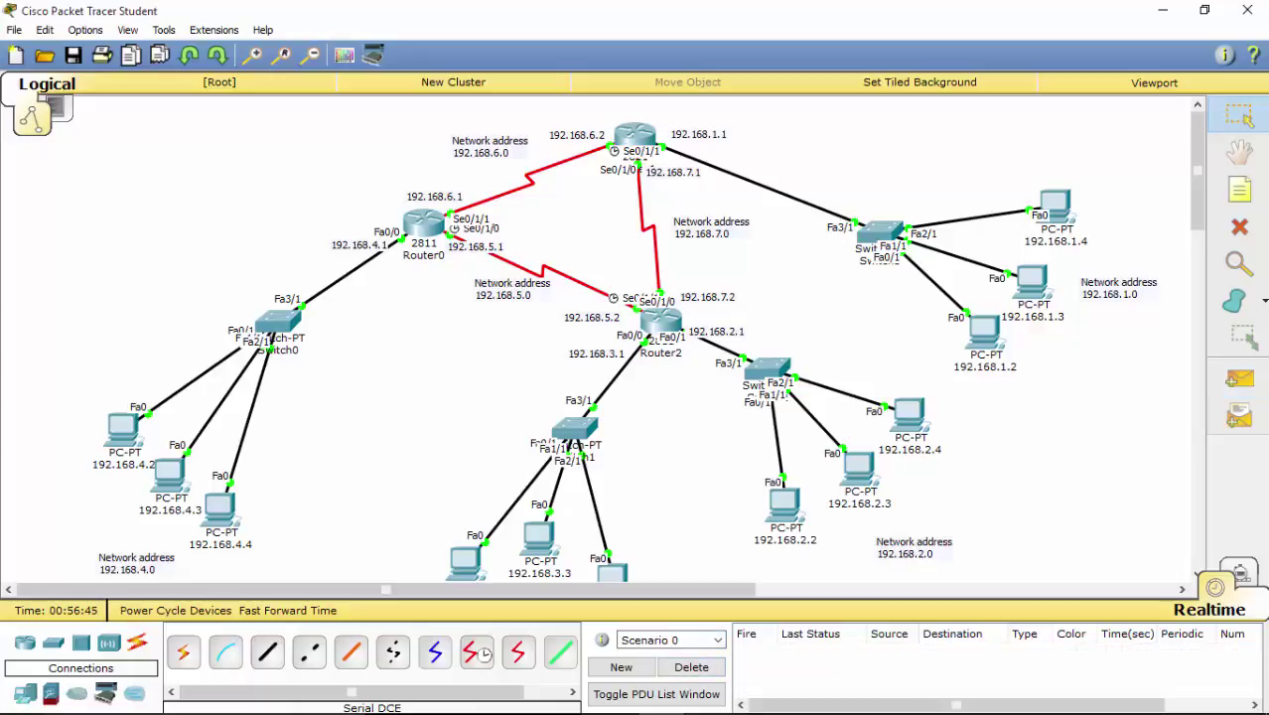
# Send simple PDUs from Router2 to PCs 192.168.2.4, 192.168.2.3 and 192.168.2.2, and clear the PDU list.
pyautogui.click(1239, 379)
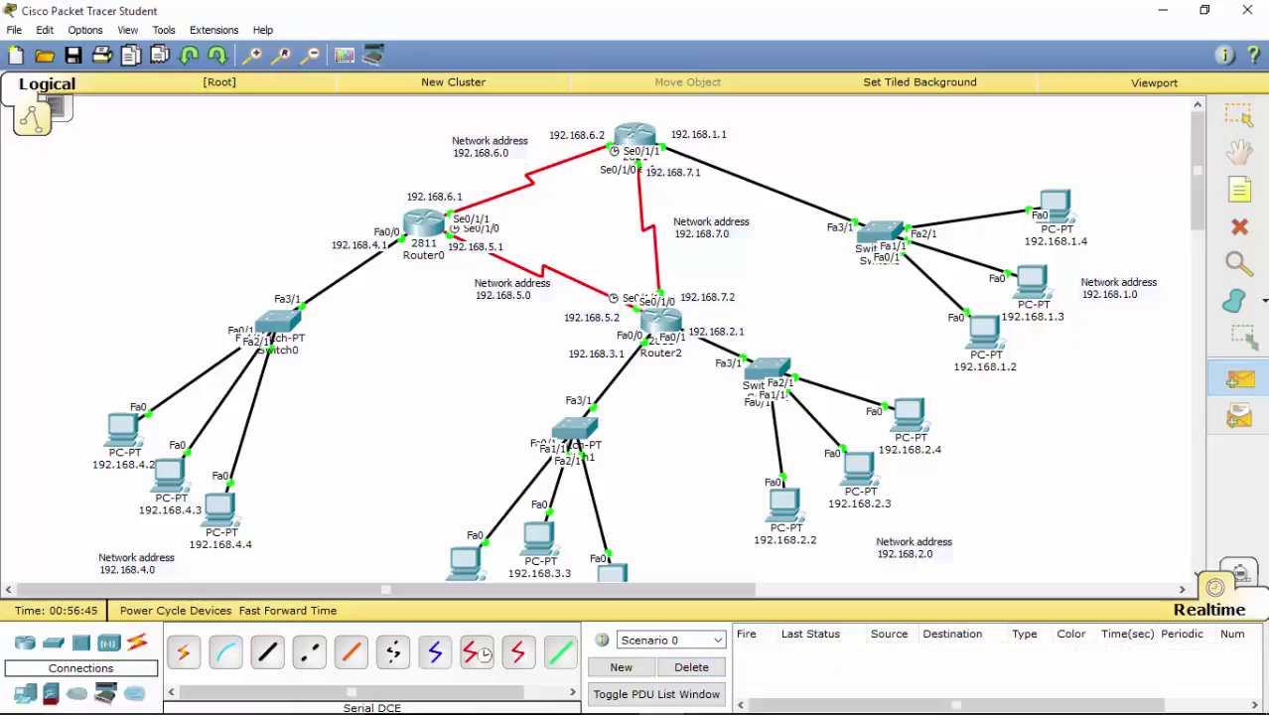
pyautogui.click(660, 320)
pyautogui.click(908, 415)
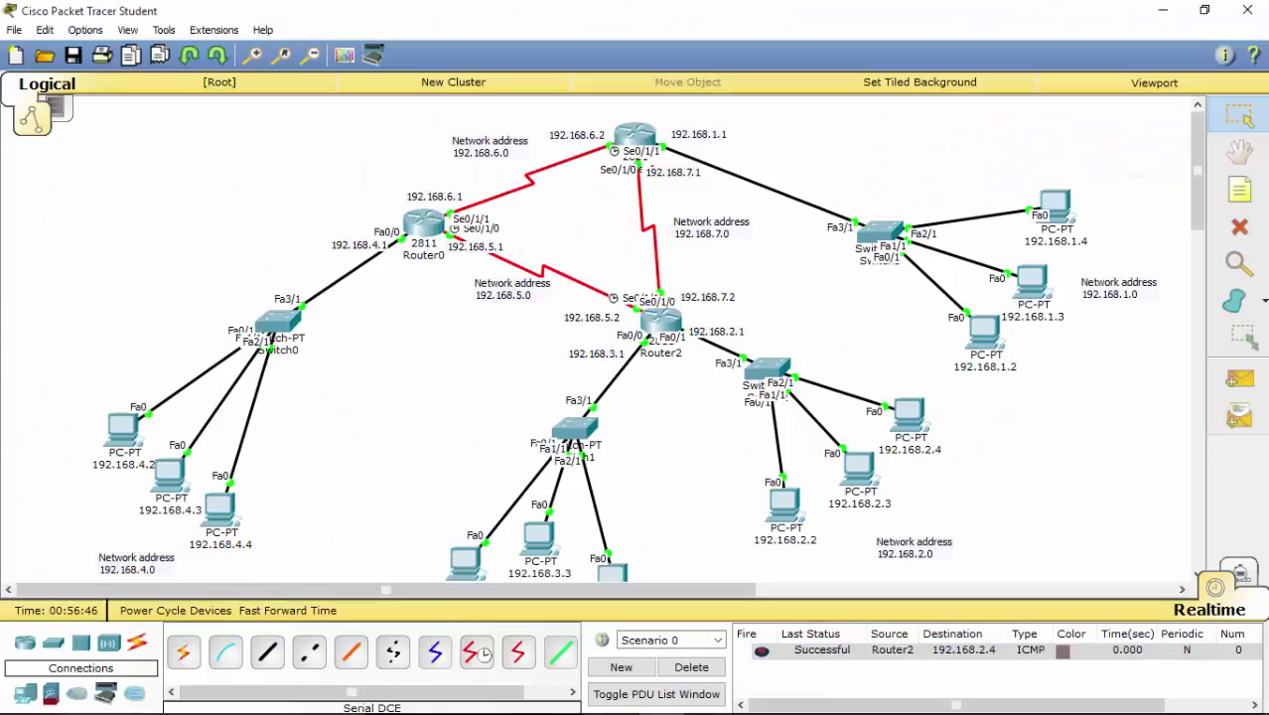
pyautogui.click(1239, 379)
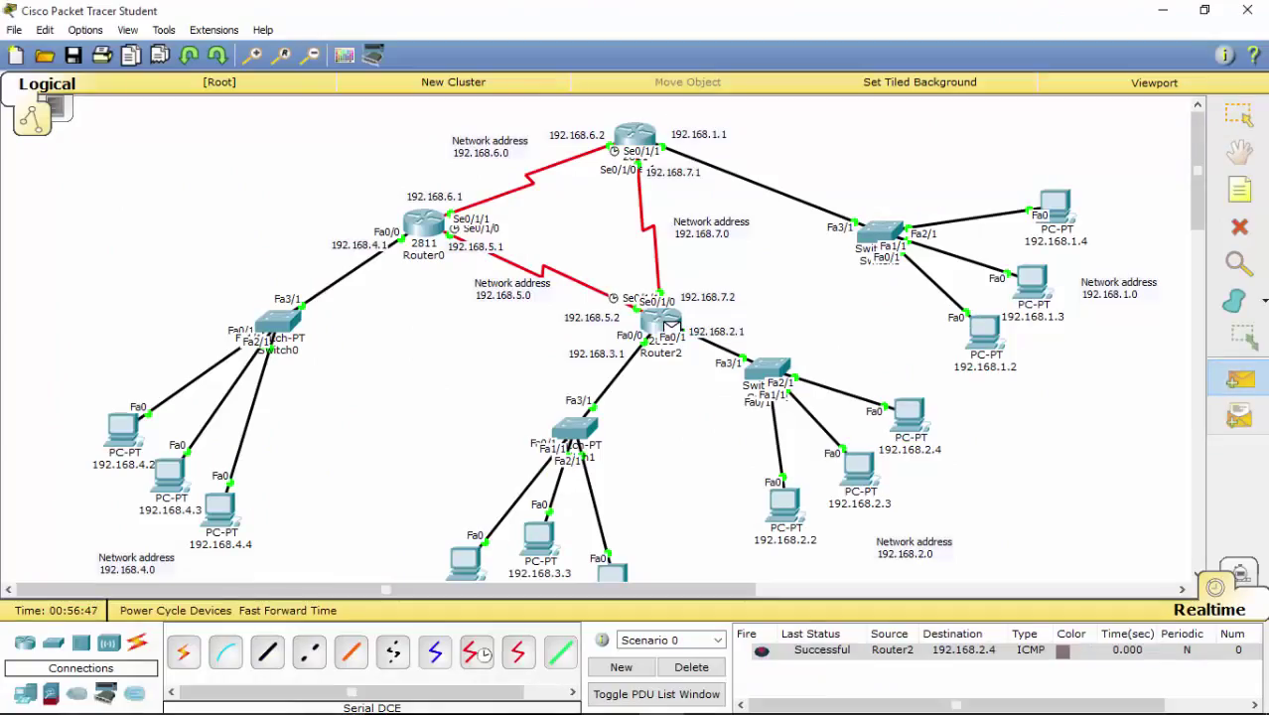
pyautogui.click(858, 467)
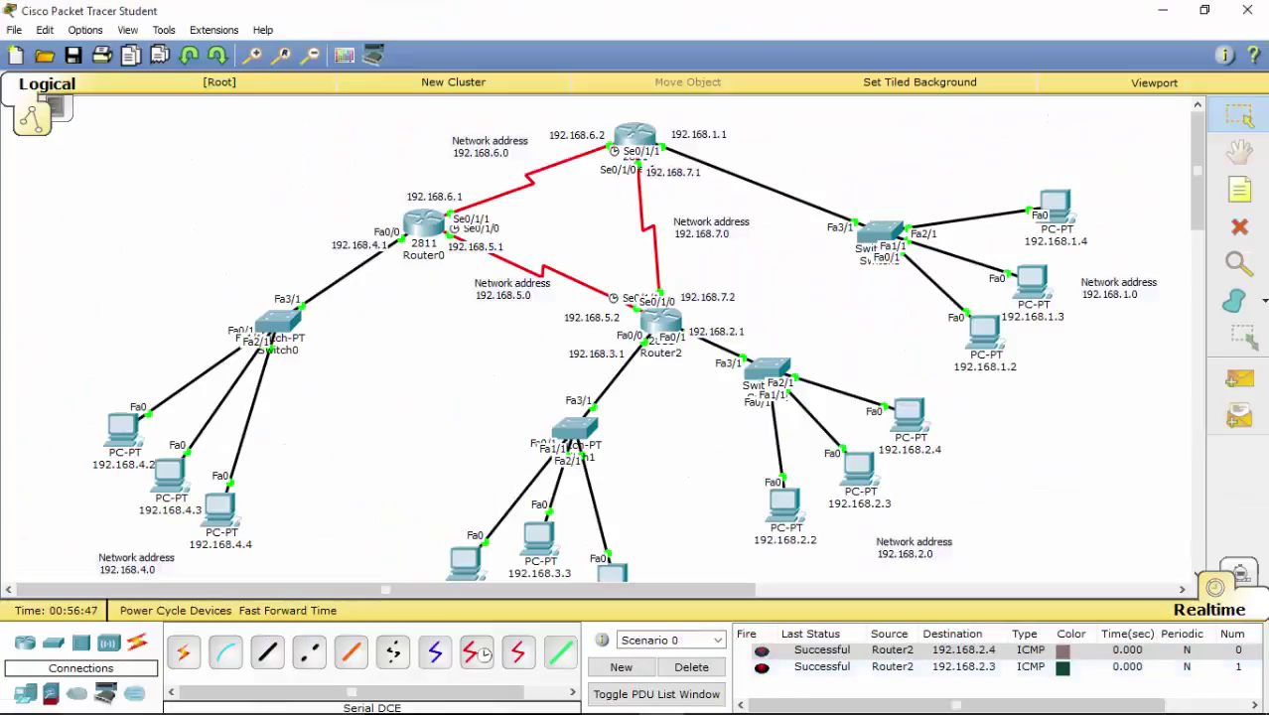
pyautogui.press('p')
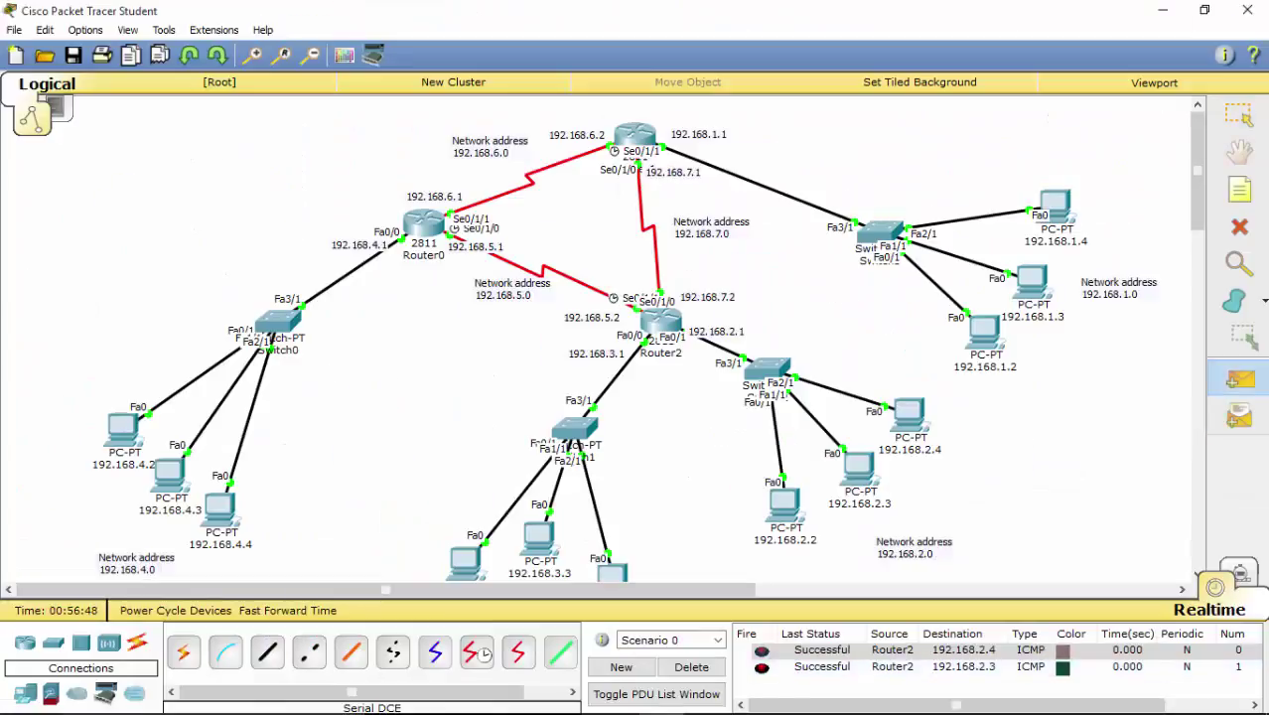
pyautogui.click(672, 324)
pyautogui.click(784, 505)
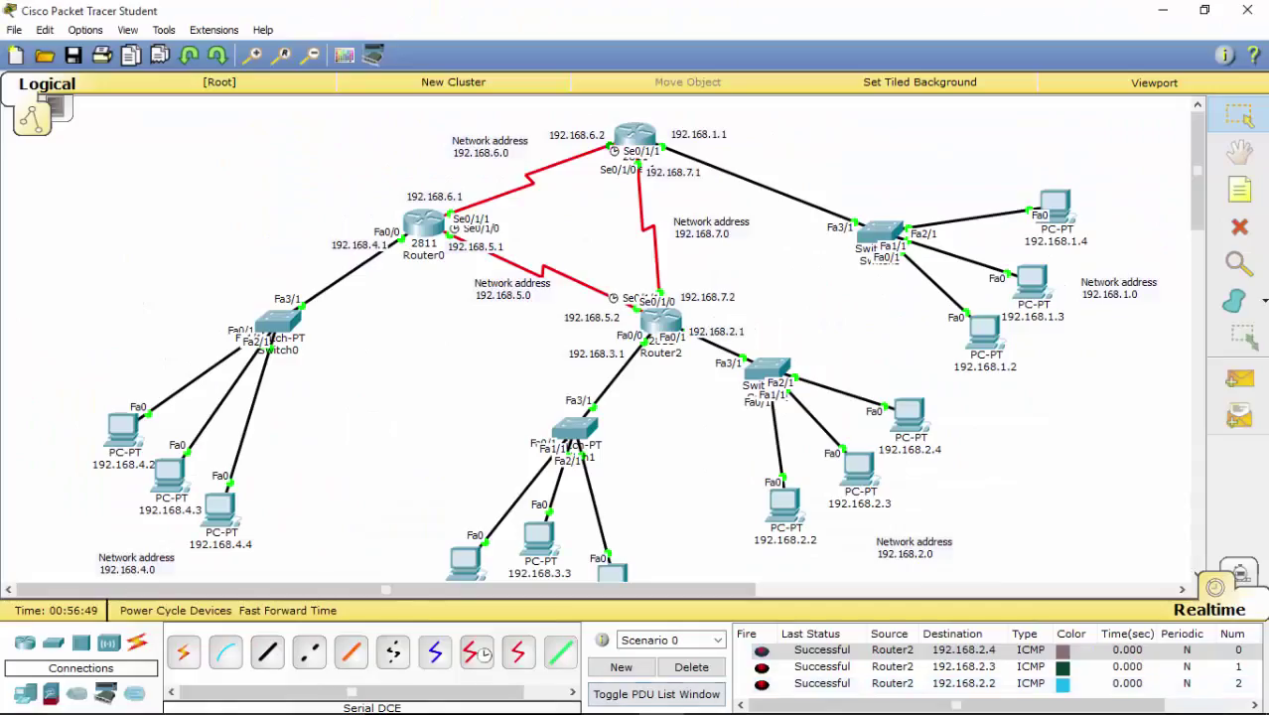
pyautogui.click(692, 666)
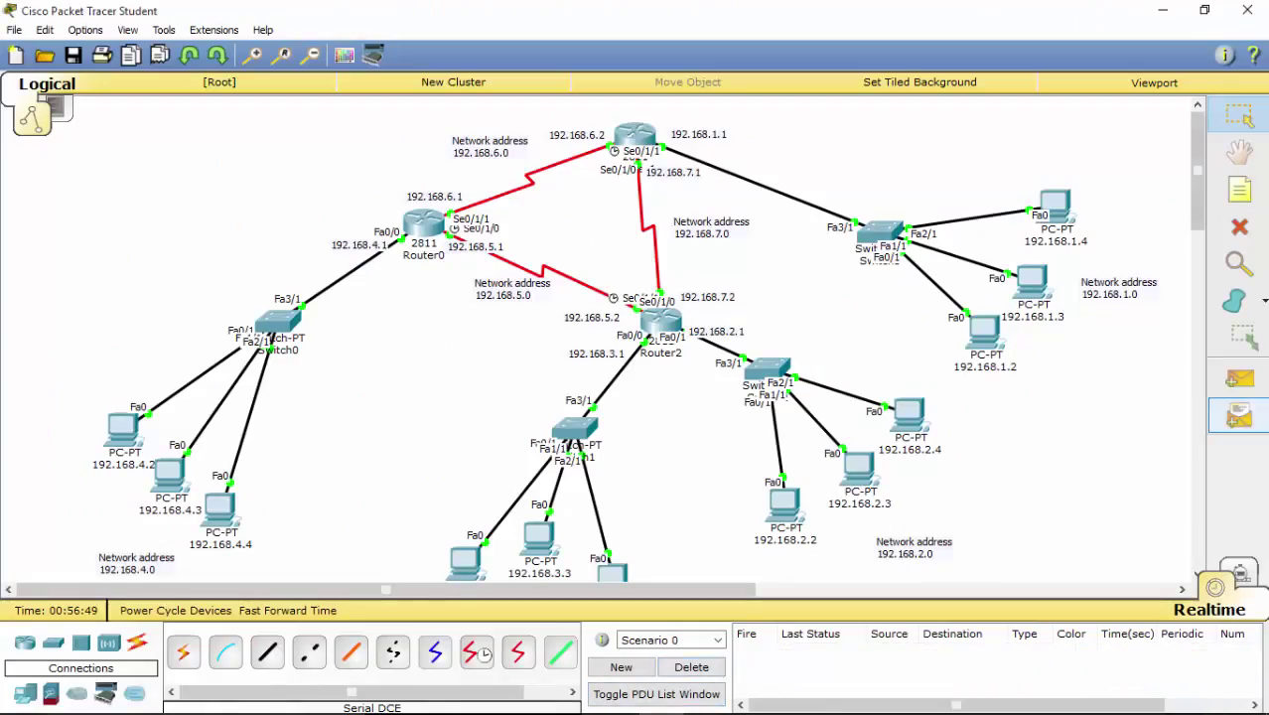
# Send simple PDUs from Router2 to PCs 192.168.3.4, 192.168.3.3 and 192.168.3.2.
pyautogui.click(1239, 380)
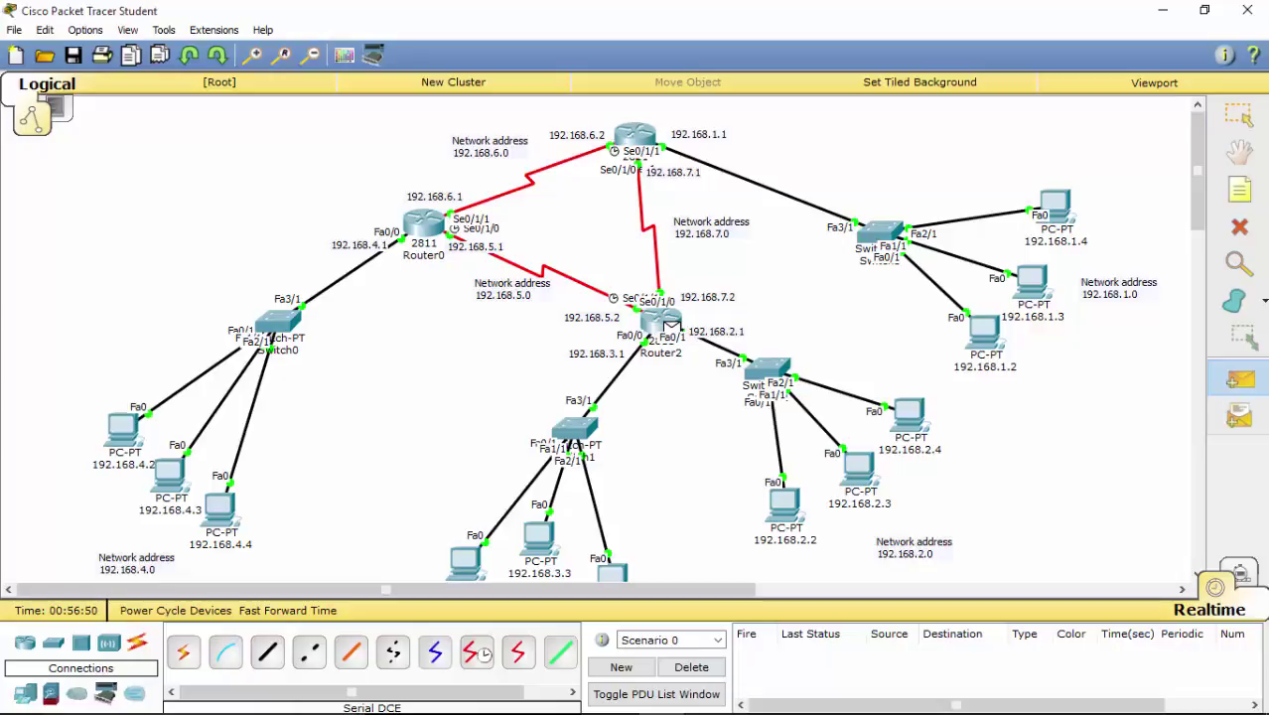
pyautogui.click(660, 322)
pyautogui.click(611, 570)
pyautogui.scroll(-1, 612, 556)
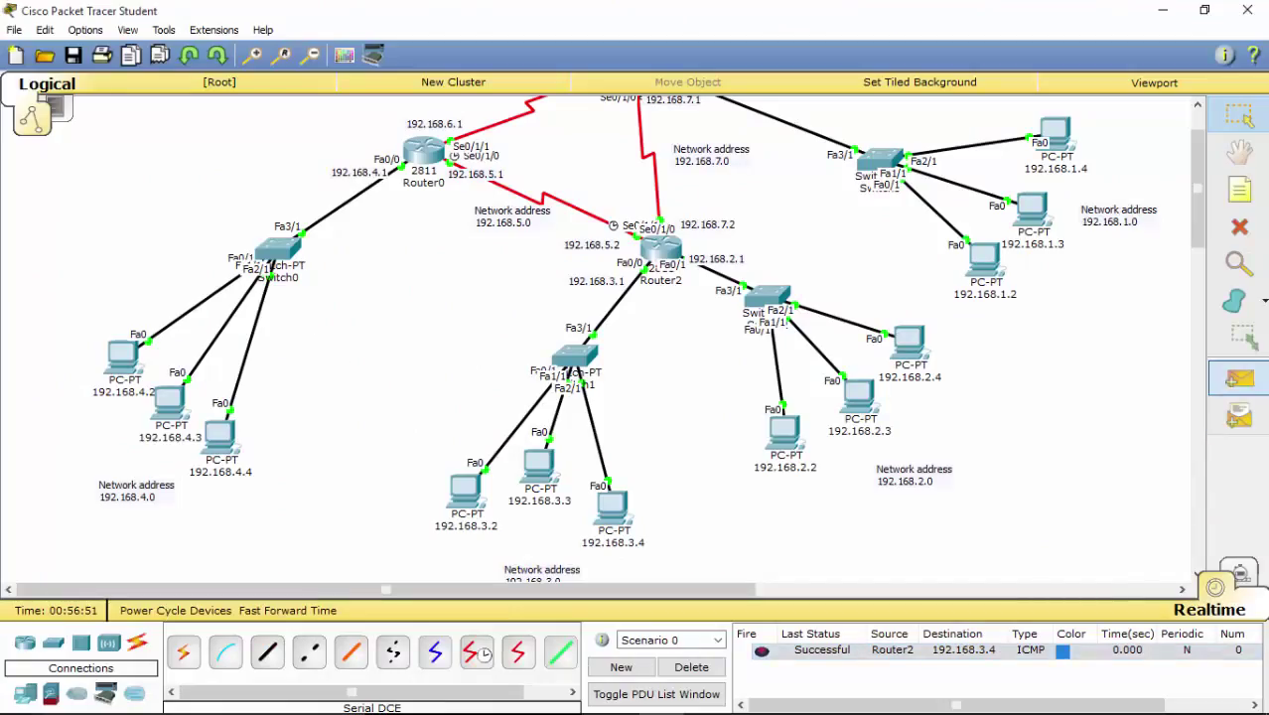
pyautogui.click(1239, 379)
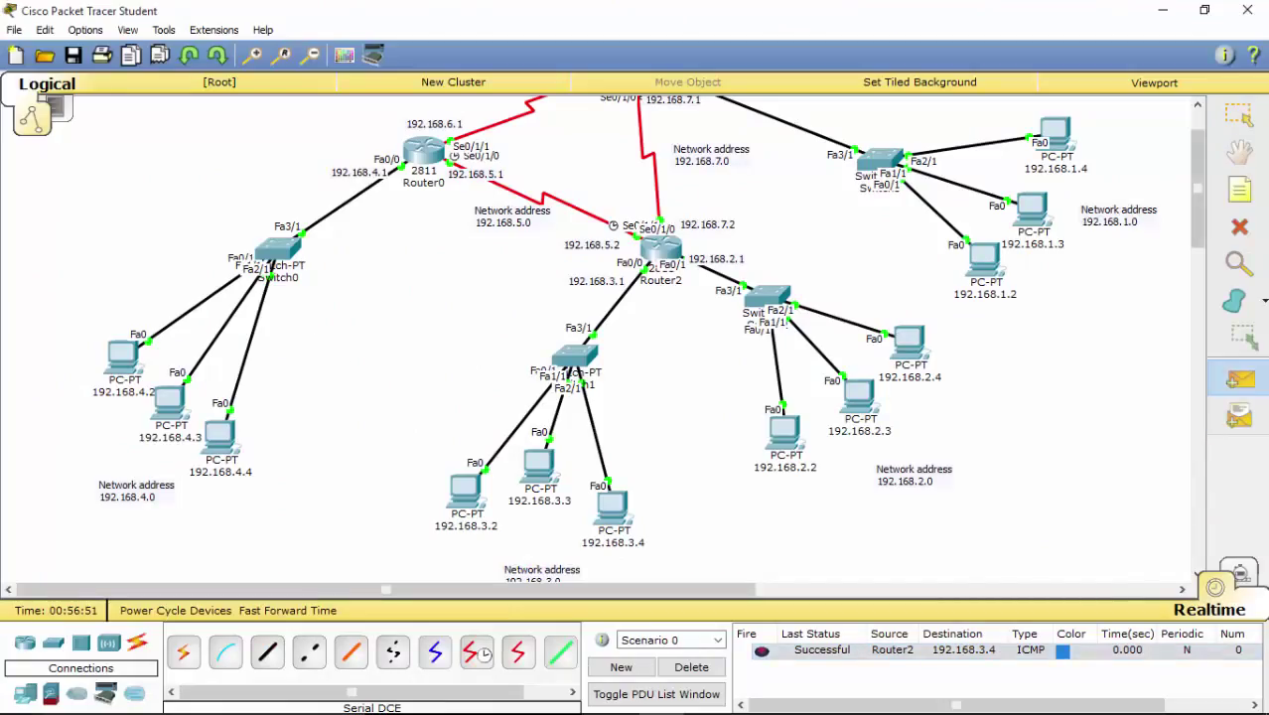
pyautogui.click(661, 249)
pyautogui.click(539, 465)
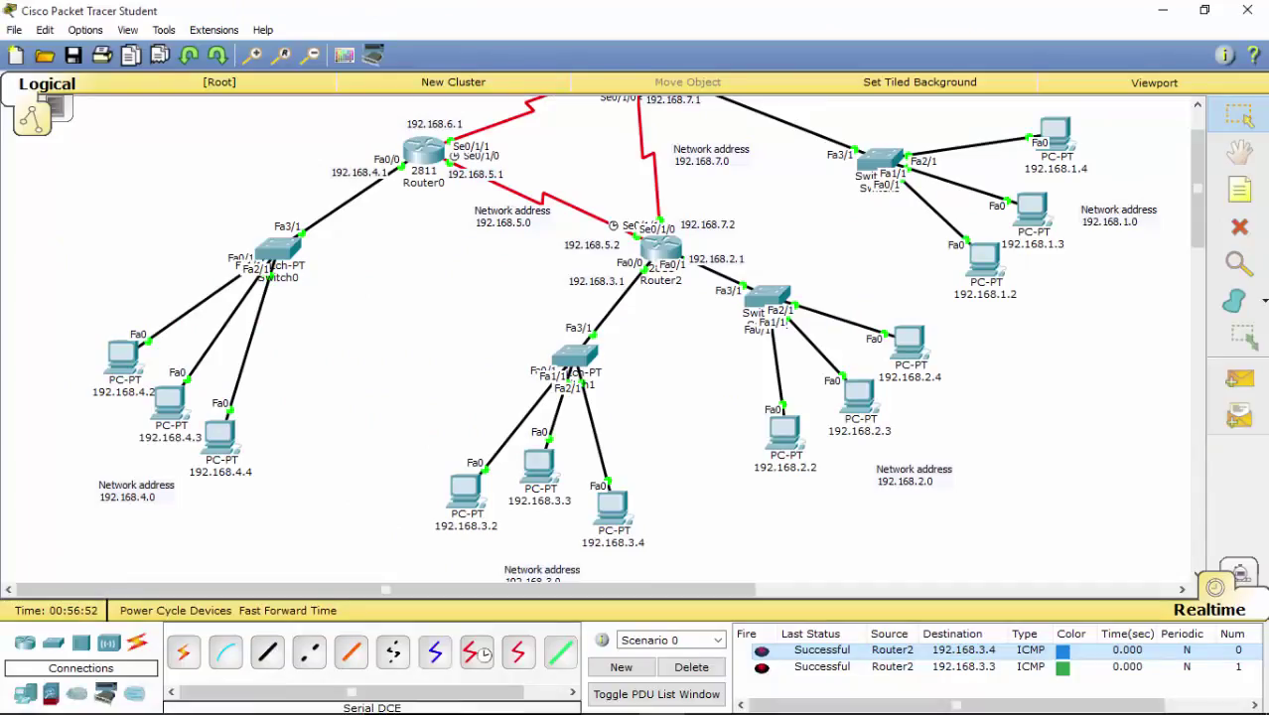
pyautogui.click(1239, 380)
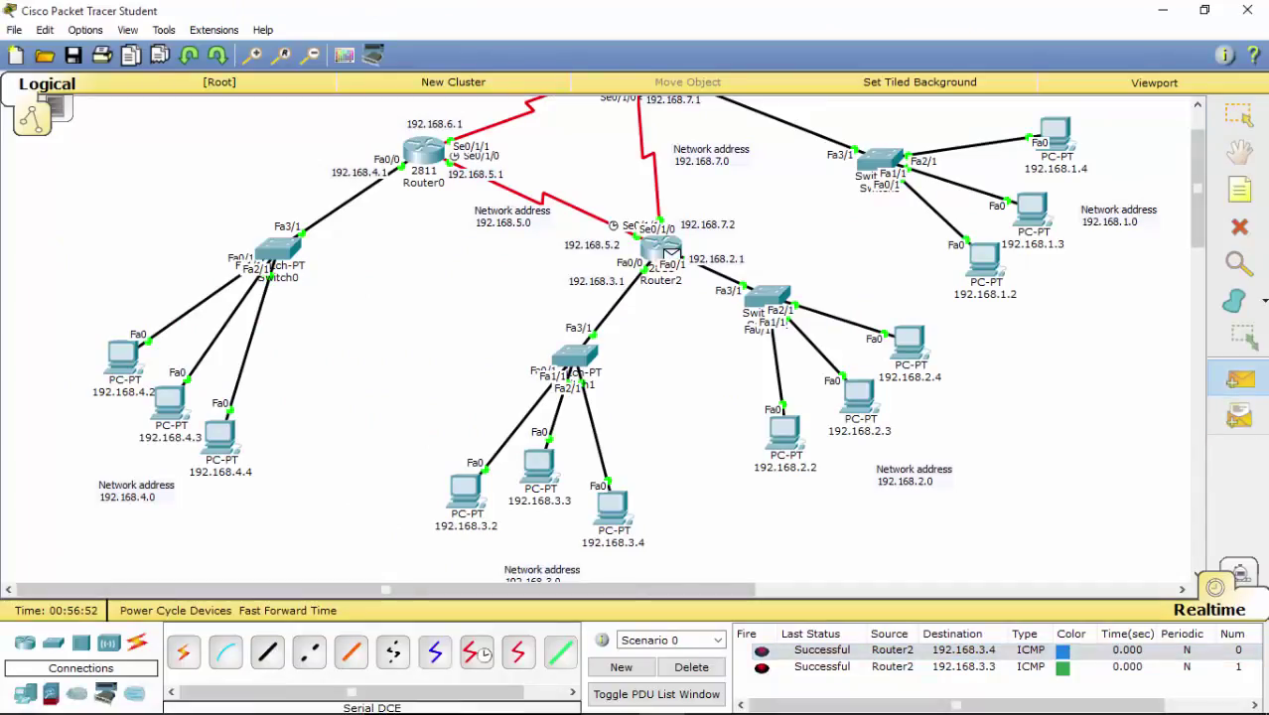
pyautogui.click(672, 250)
pyautogui.click(464, 488)
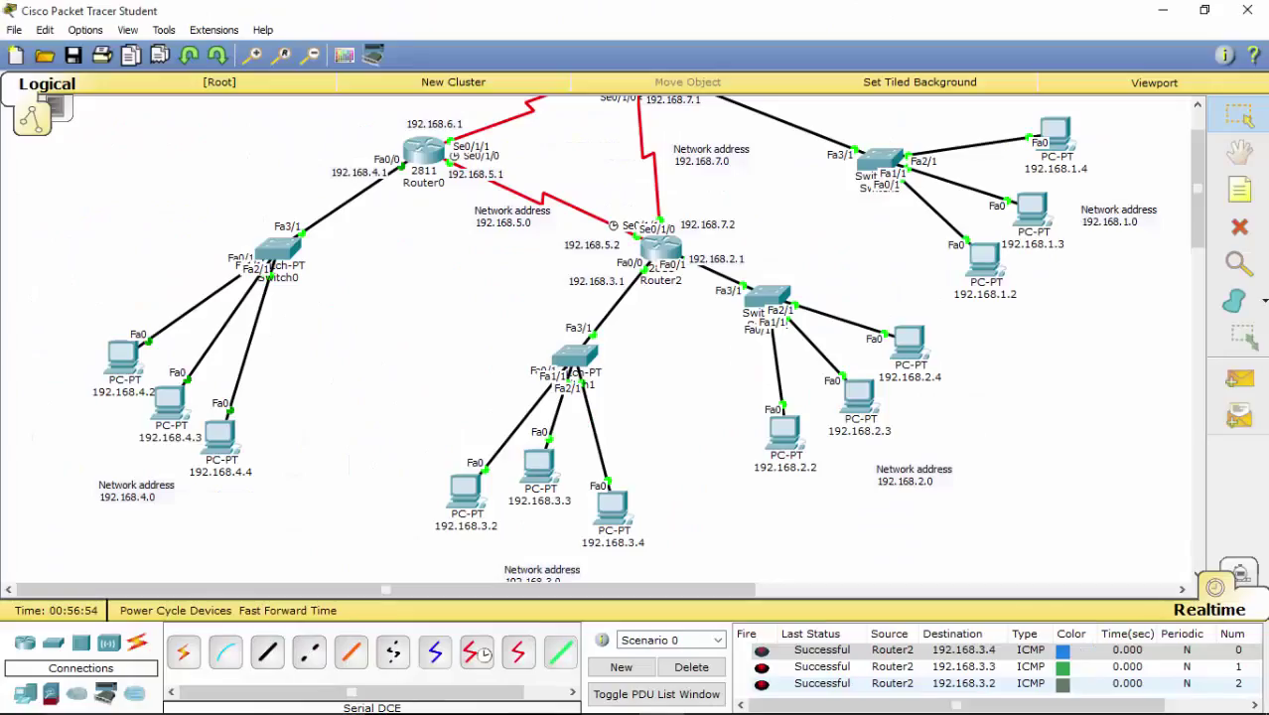
# Clear the PDU list and send a simple PDU from Router0 to PC 192.168.4.4.
pyautogui.click(690, 666)
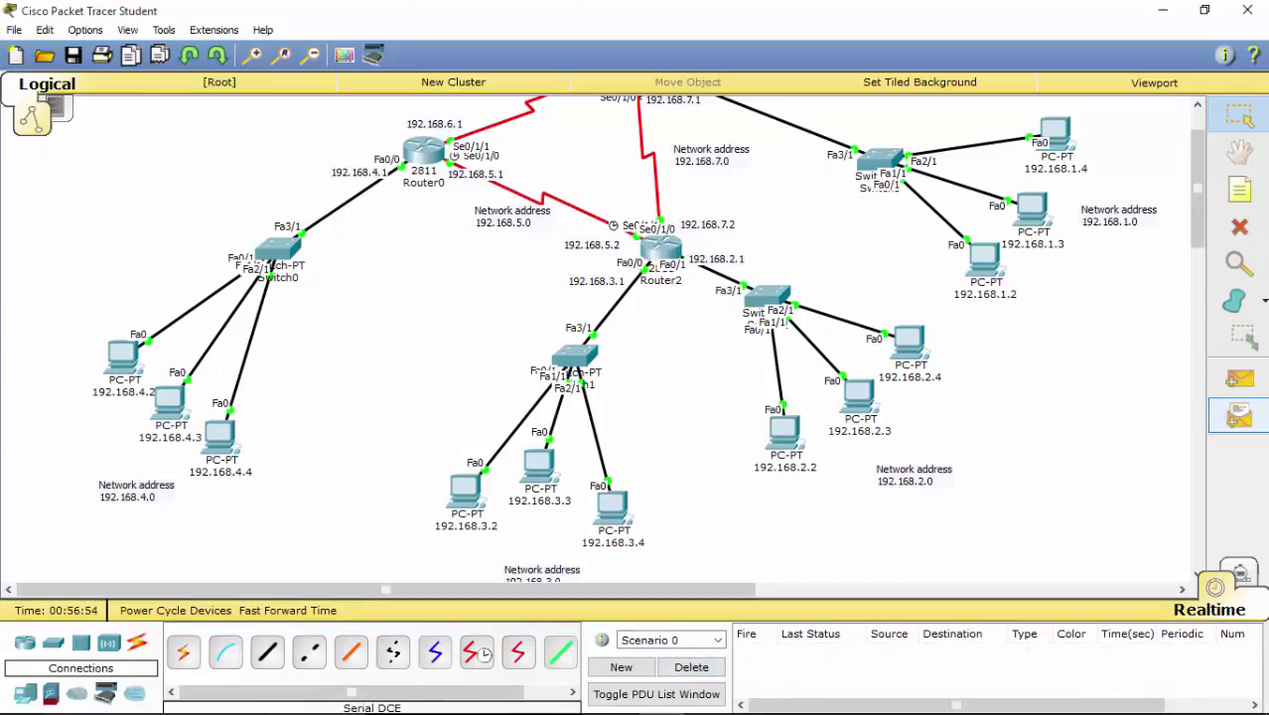
pyautogui.click(1238, 378)
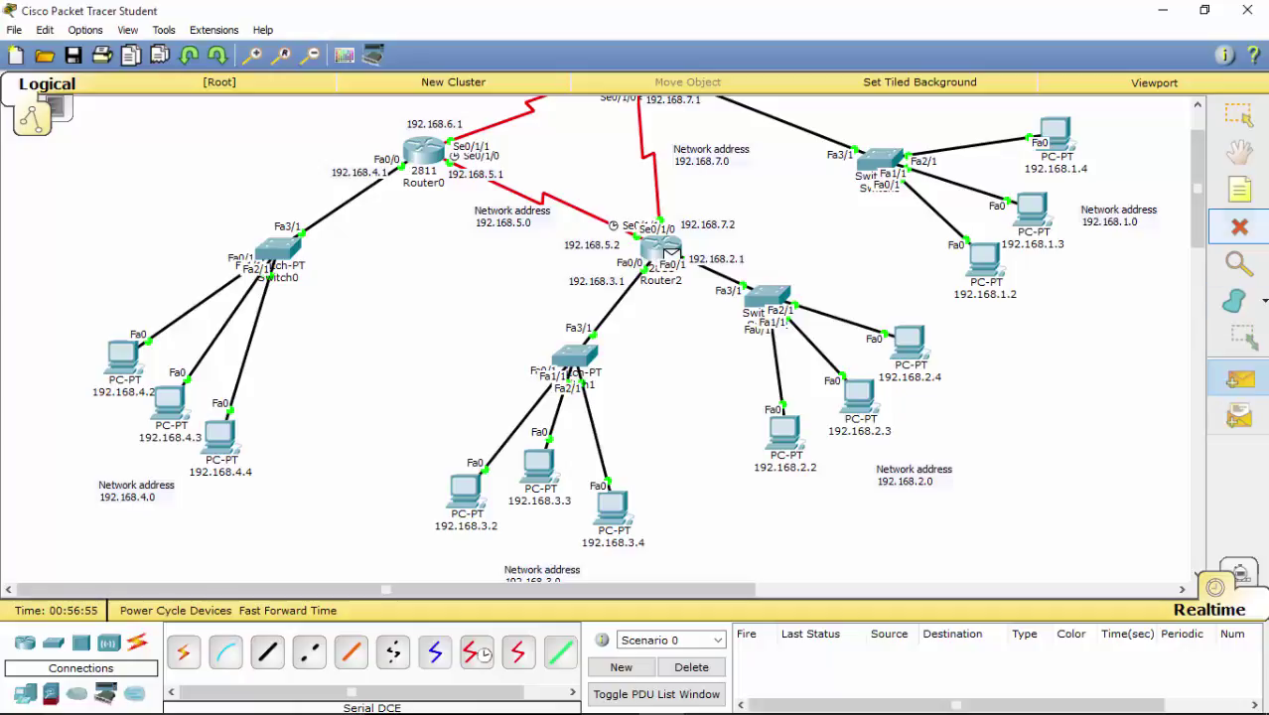
pyautogui.click(1239, 228)
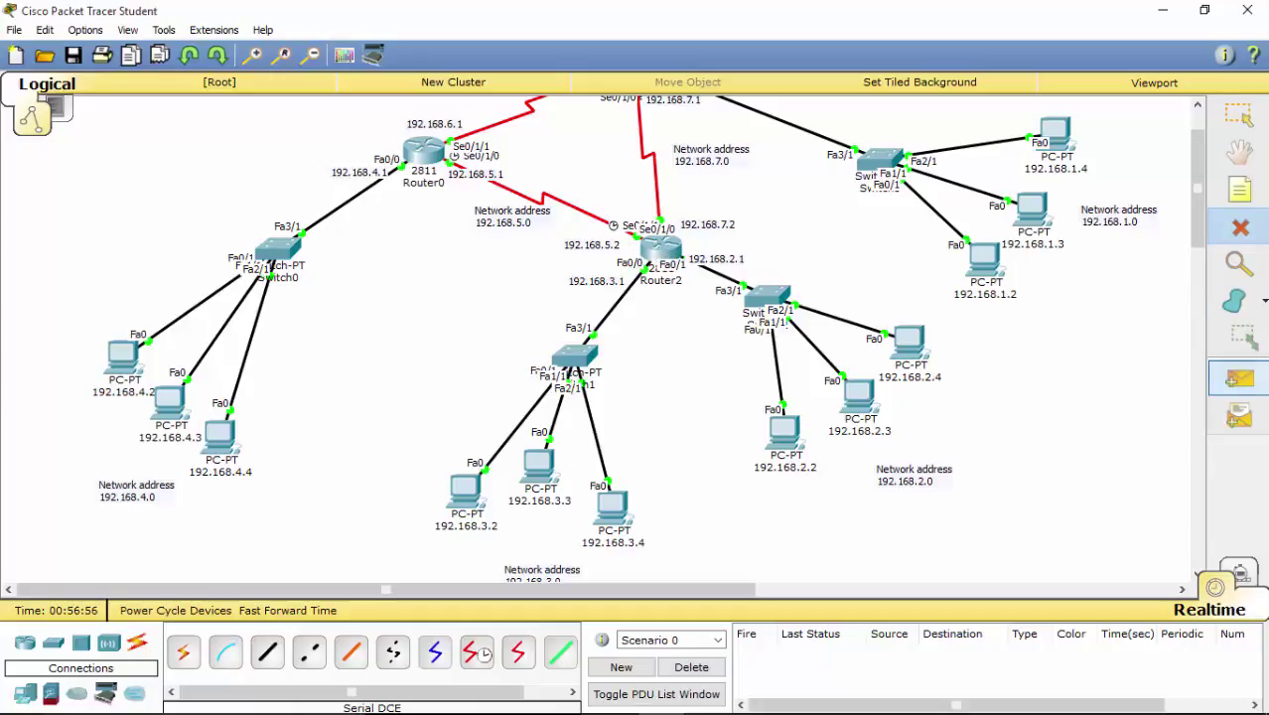
pyautogui.click(1240, 378)
pyautogui.click(424, 151)
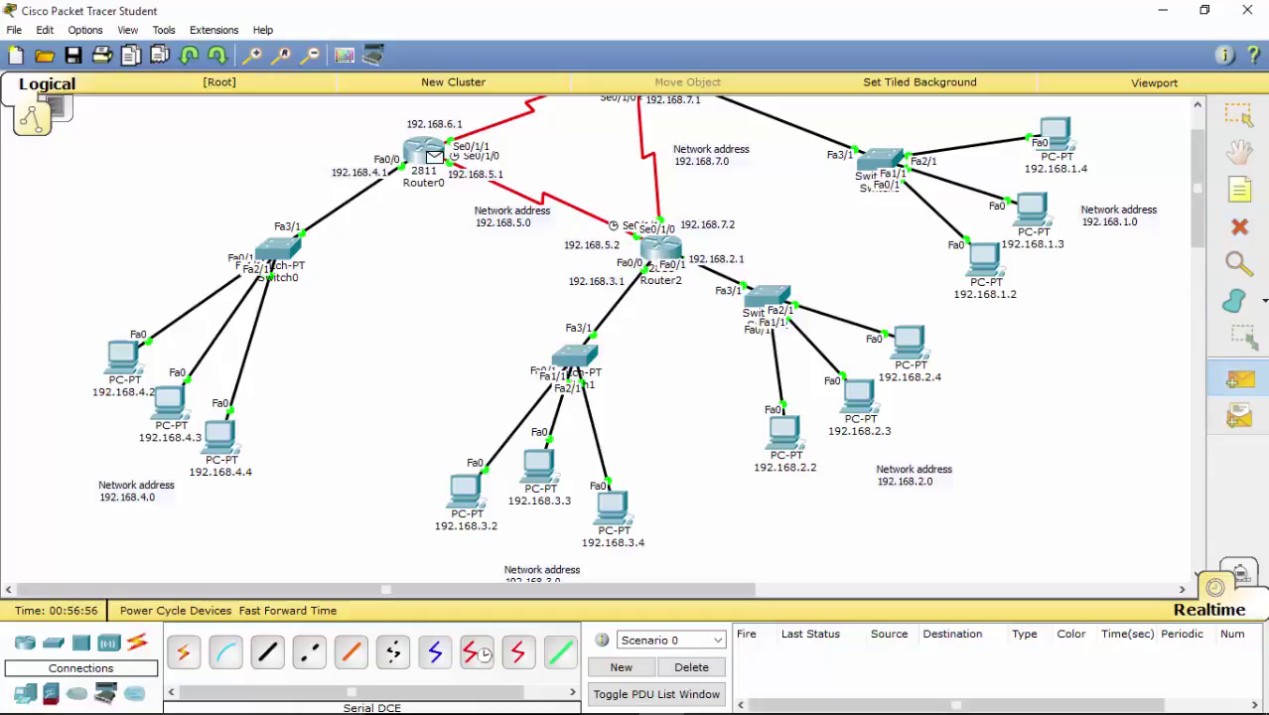
pyautogui.click(221, 437)
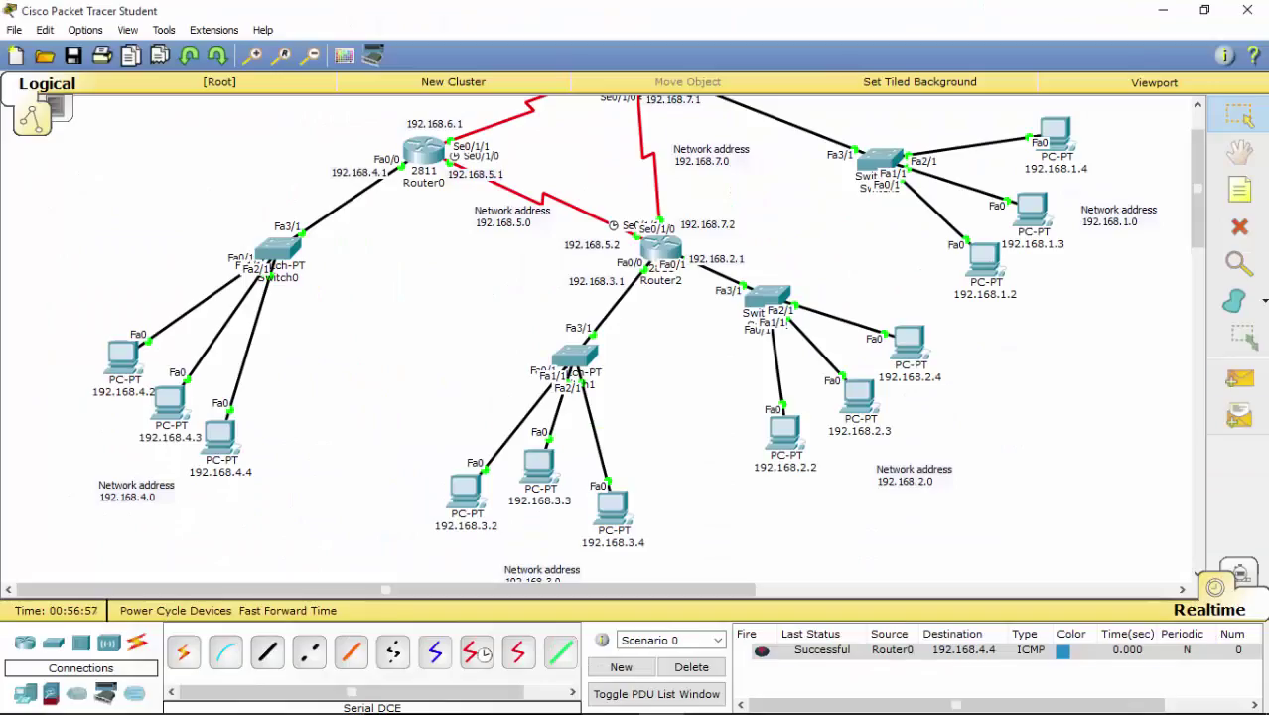
# Send simple PDUs from Router0 to PCs 192.168.4.3 and 192.168.4.2, and clear the PDU list.
pyautogui.press('p')
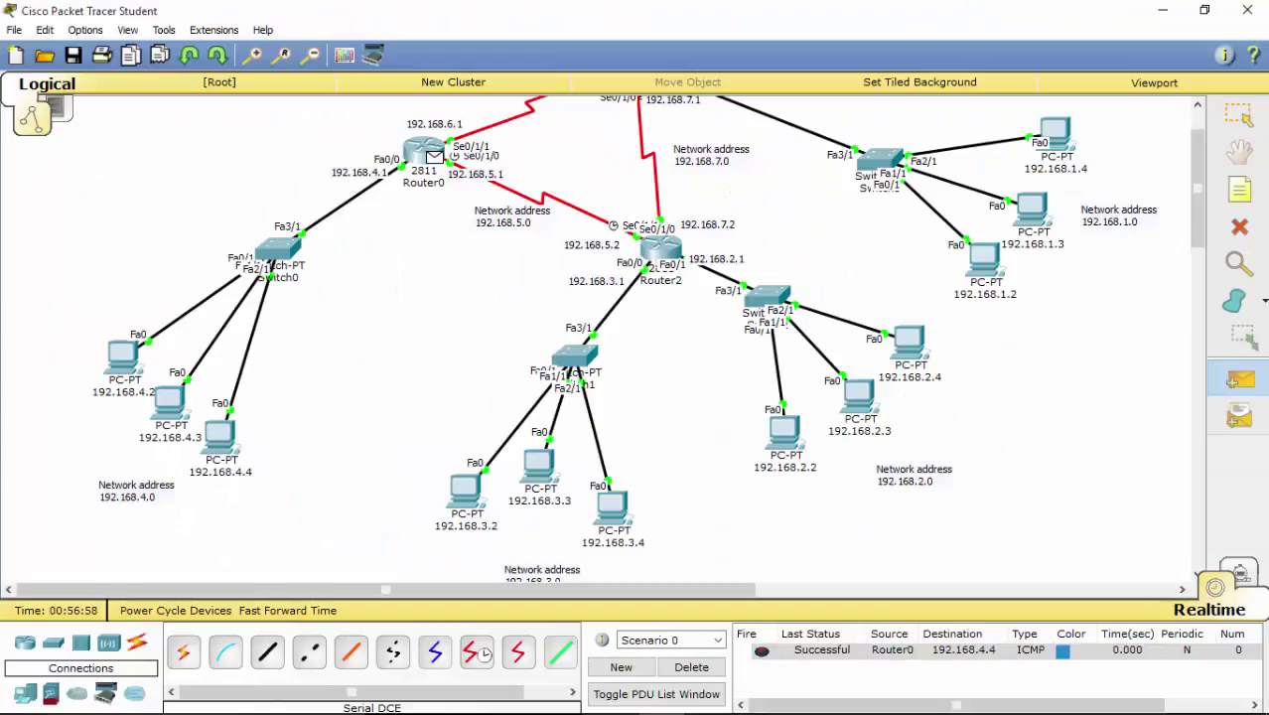
pyautogui.click(427, 152)
pyautogui.click(169, 399)
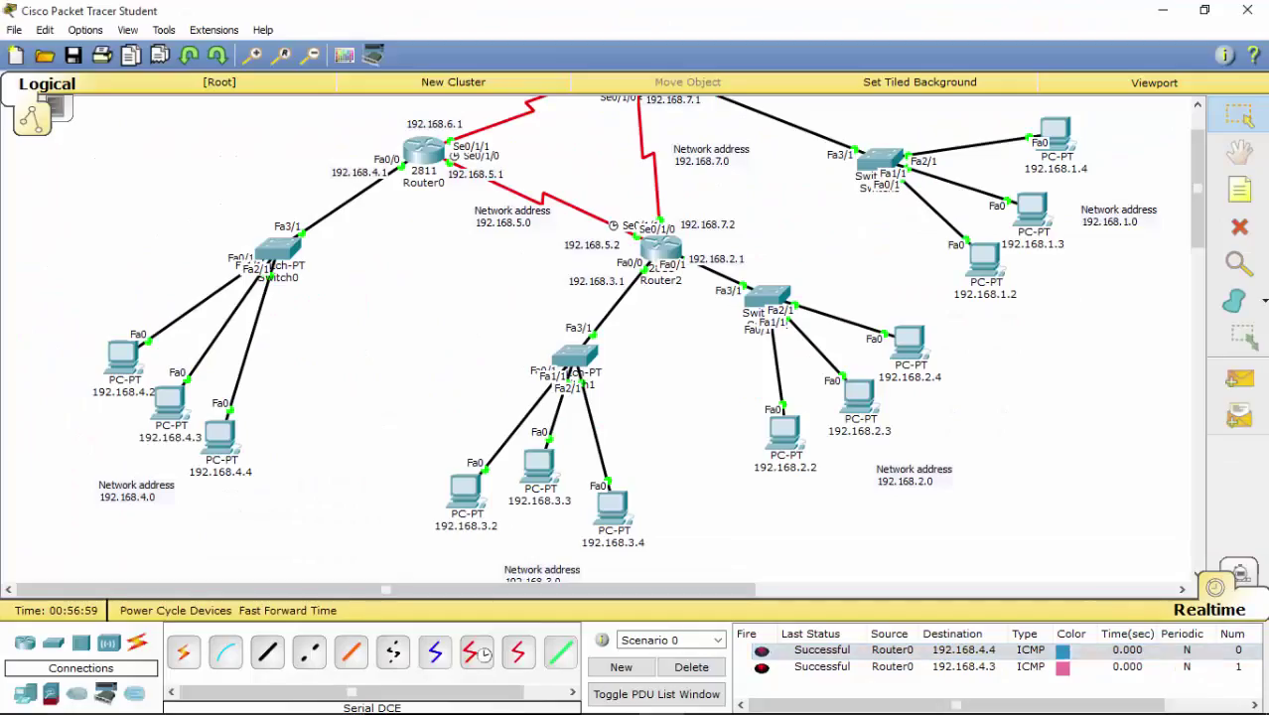
pyautogui.press('p')
pyautogui.click(427, 152)
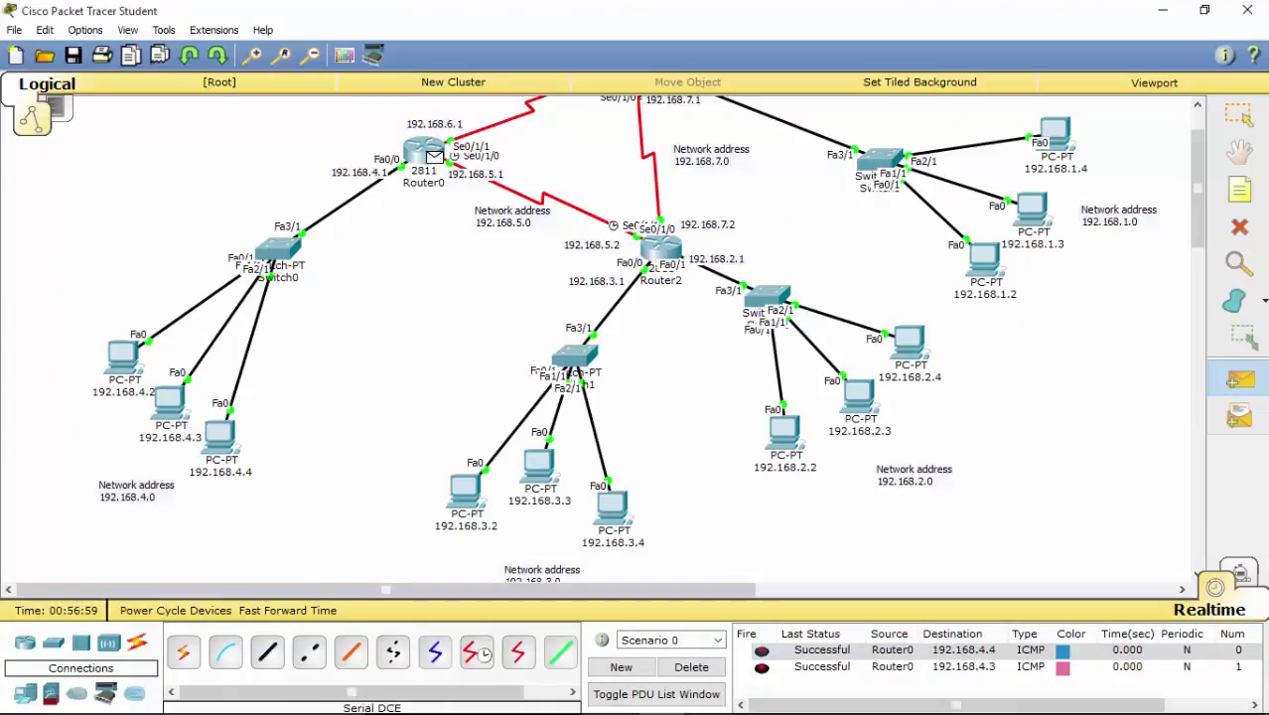
pyautogui.click(122, 353)
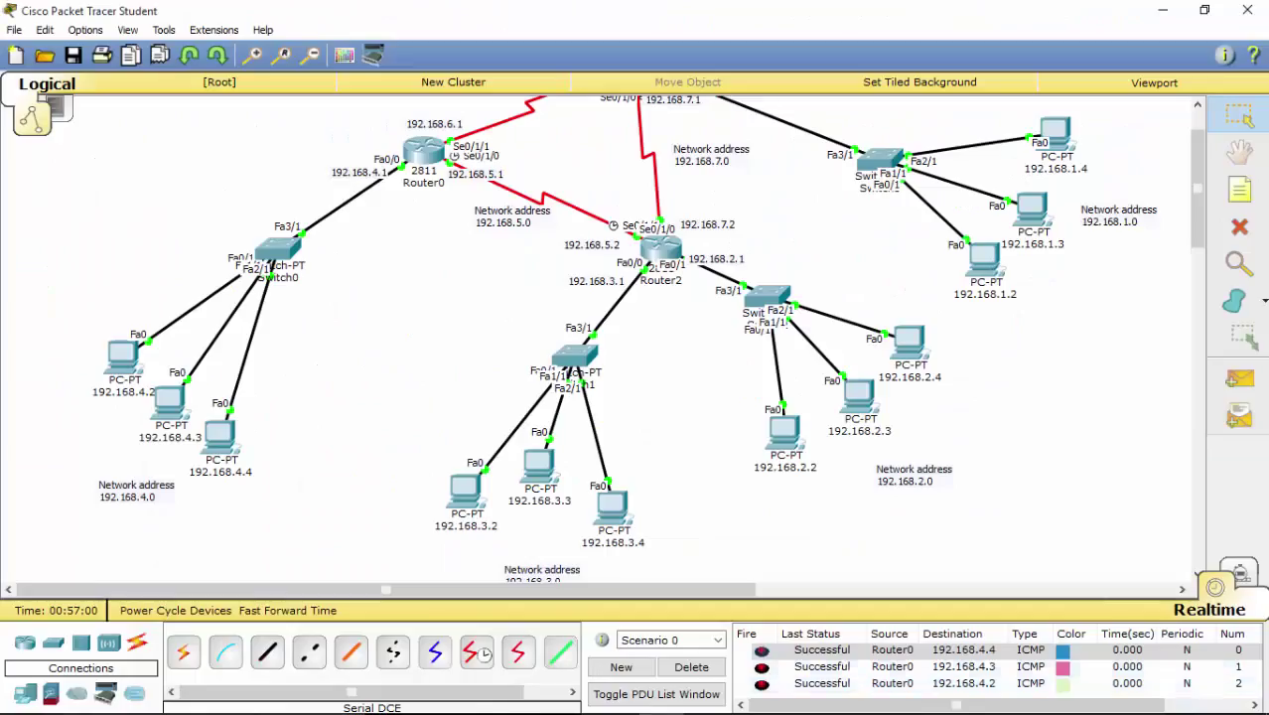
pyautogui.click(691, 666)
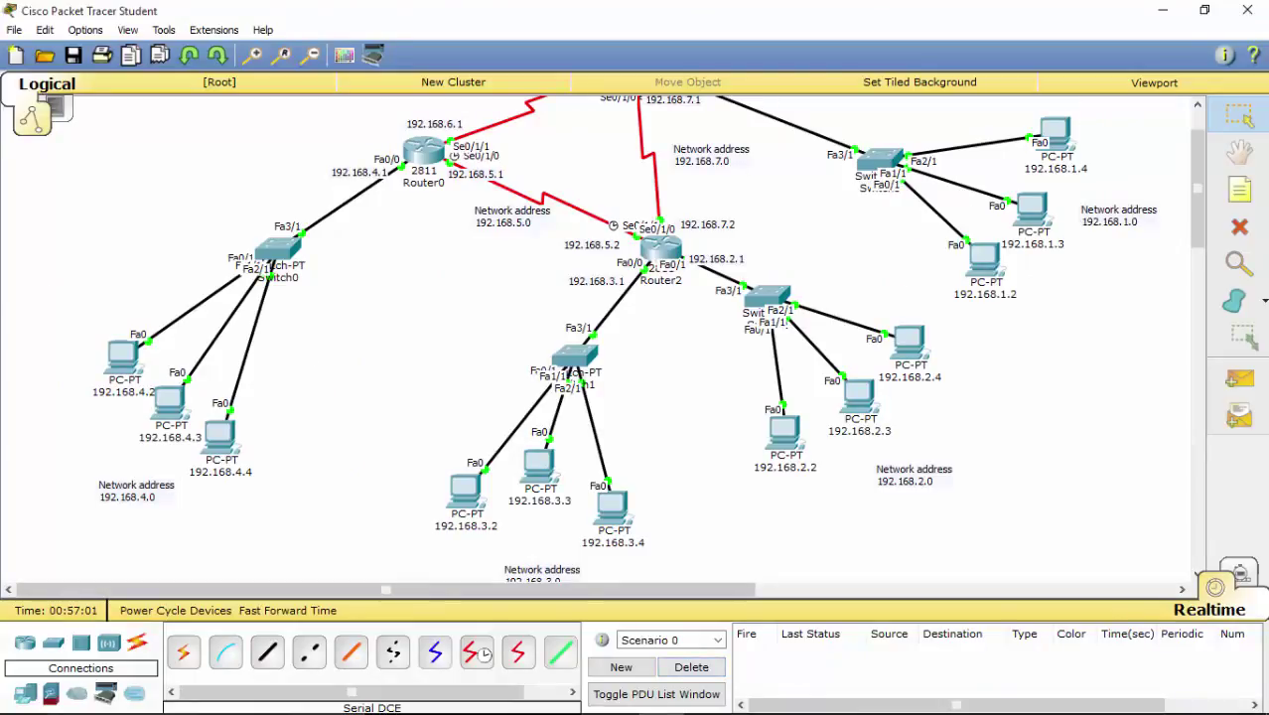
# Send simple PDUs from Router1 to PC 192.168.1.3, Router2 to PC 192.168.3.3 and Router0 to PC 192.168.4.3.
pyautogui.moveTo(1197, 189); pyautogui.dragTo(1197, 171)
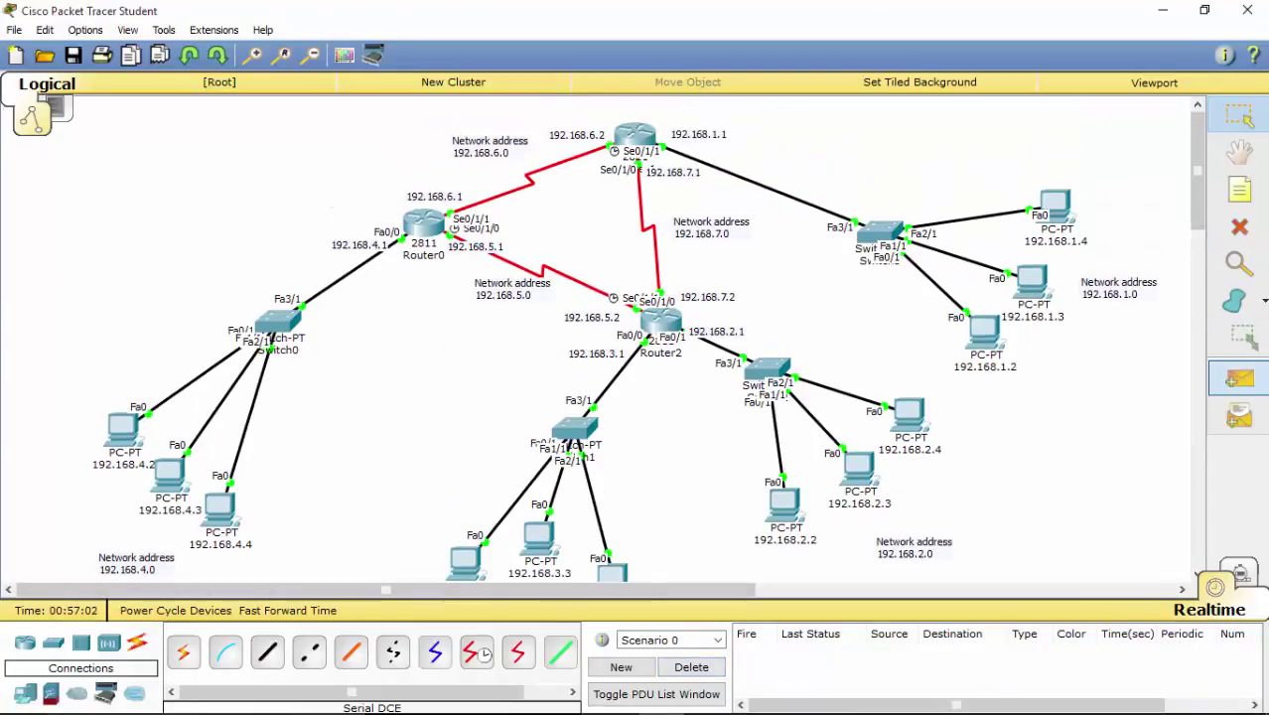
pyautogui.click(1239, 378)
pyautogui.click(635, 136)
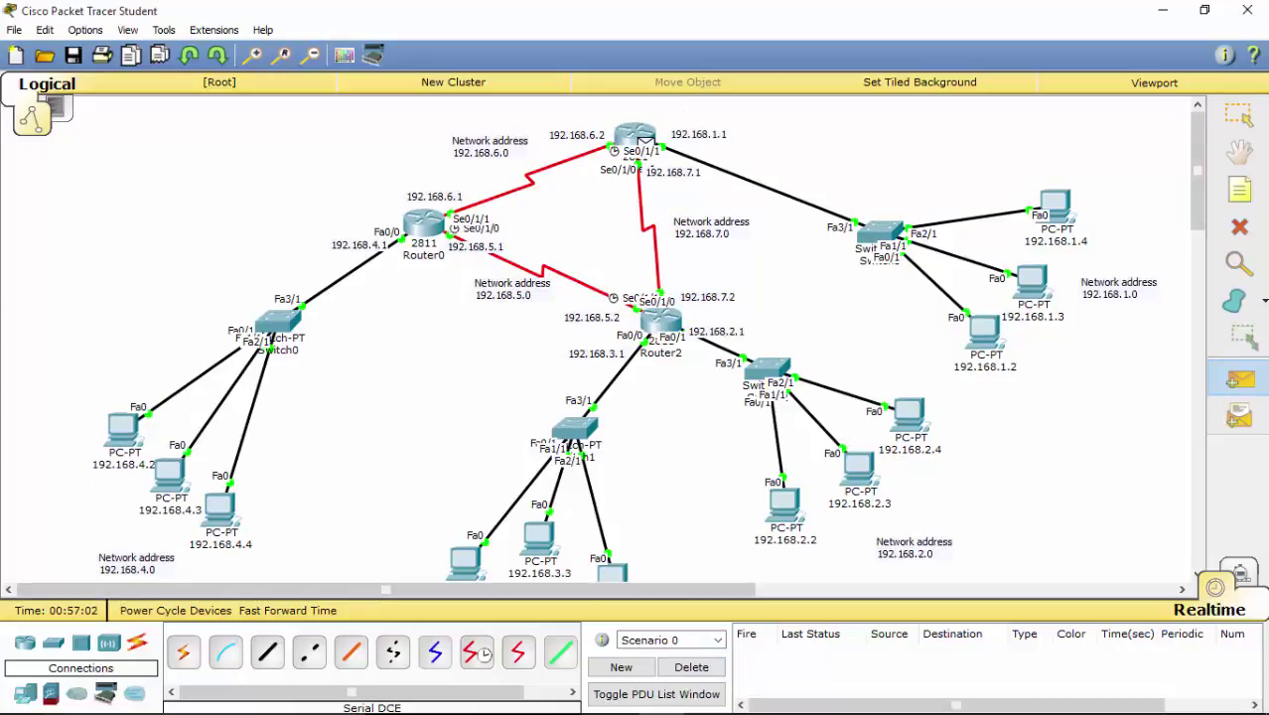
pyautogui.click(1031, 281)
pyautogui.click(1239, 379)
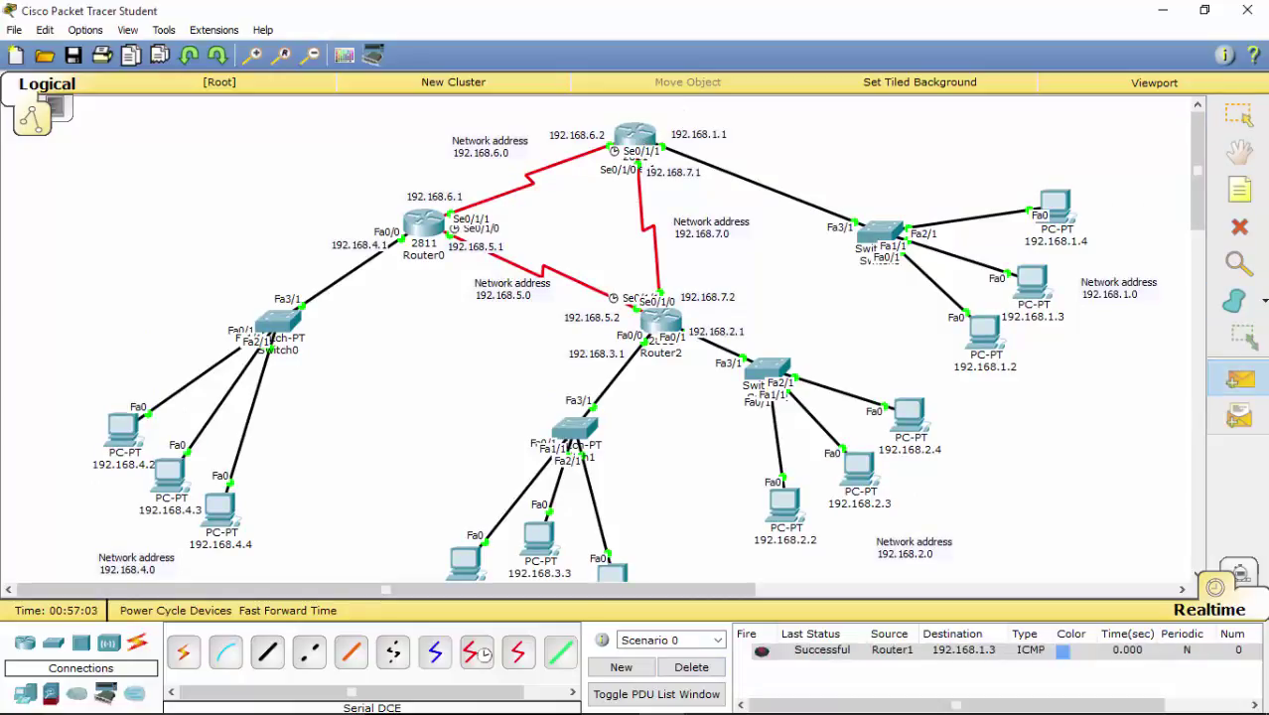
pyautogui.click(661, 320)
pyautogui.click(539, 538)
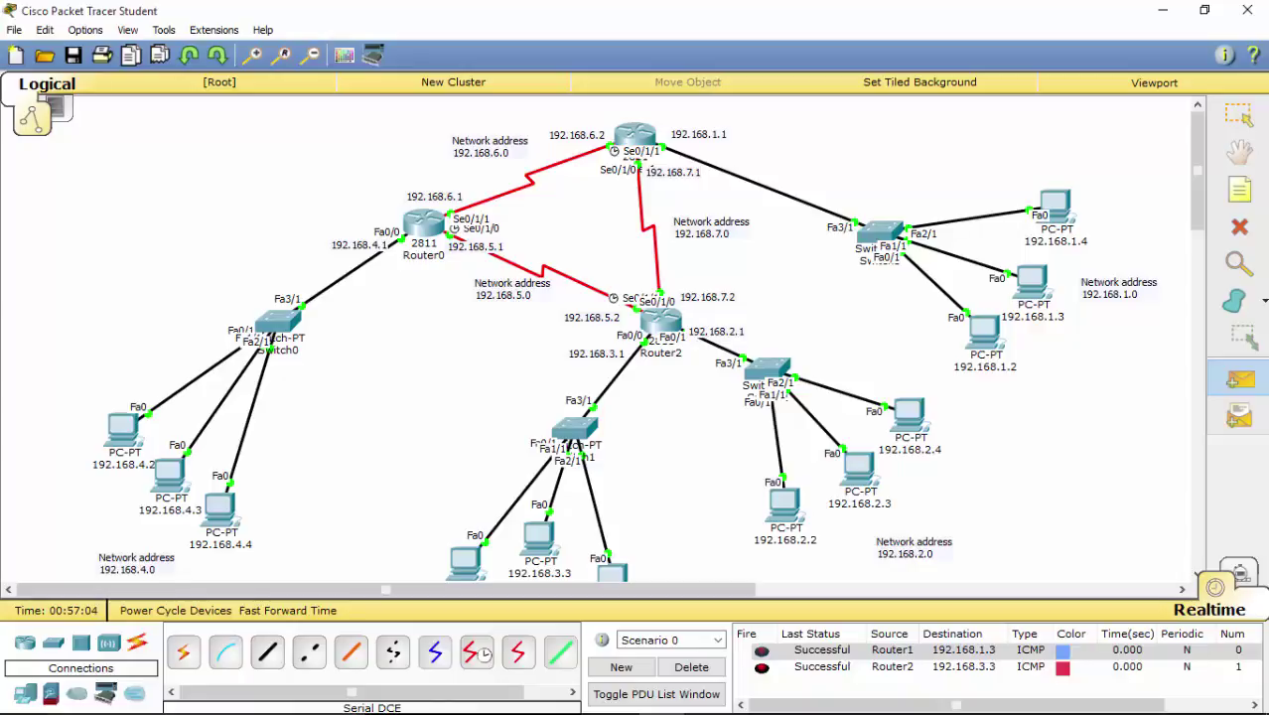
pyautogui.click(434, 229)
pyautogui.click(169, 472)
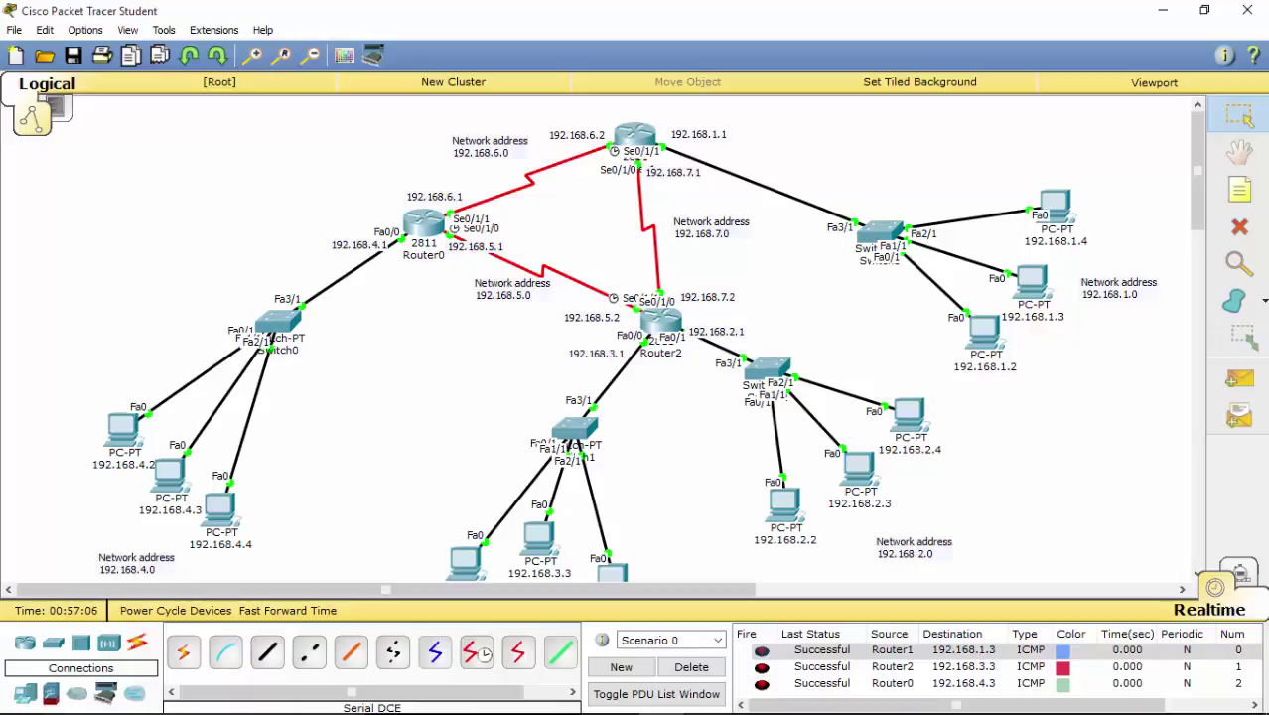
# Open Router0's FastEthernet0/0 interface settings with the window moved clear of the router in the topology.
pyautogui.click(424, 227)
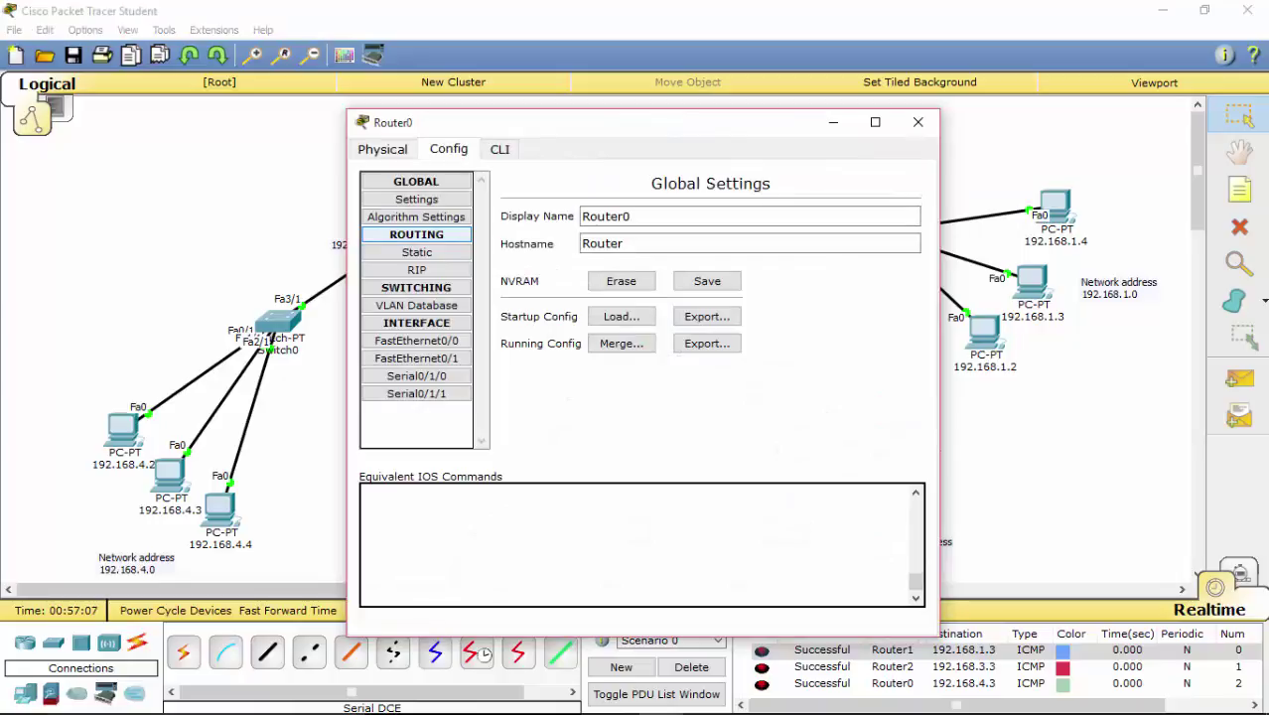
pyautogui.moveTo(595, 123); pyautogui.dragTo(941, 106)
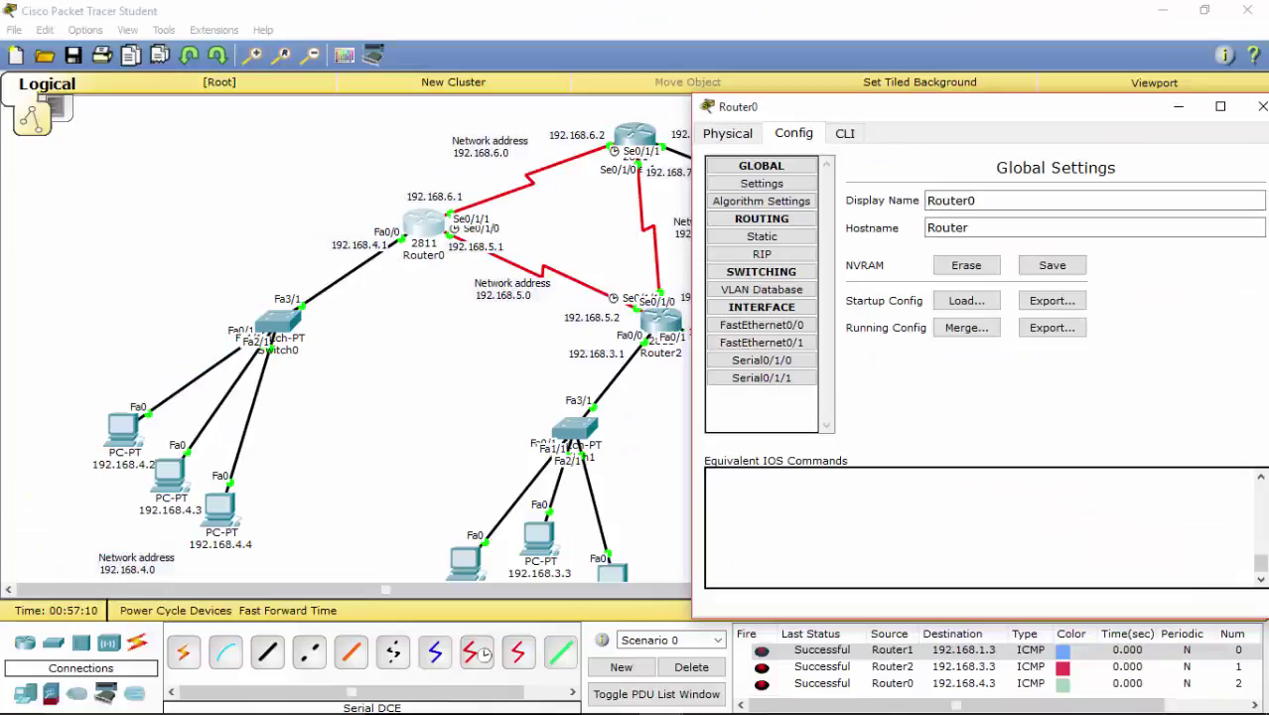
pyautogui.hotkey('shift', 'Tab')
pyautogui.hotkey('shift', 'Tab')
pyautogui.hotkey('shift', 'Tab')
pyautogui.hotkey('shift', 'Tab')
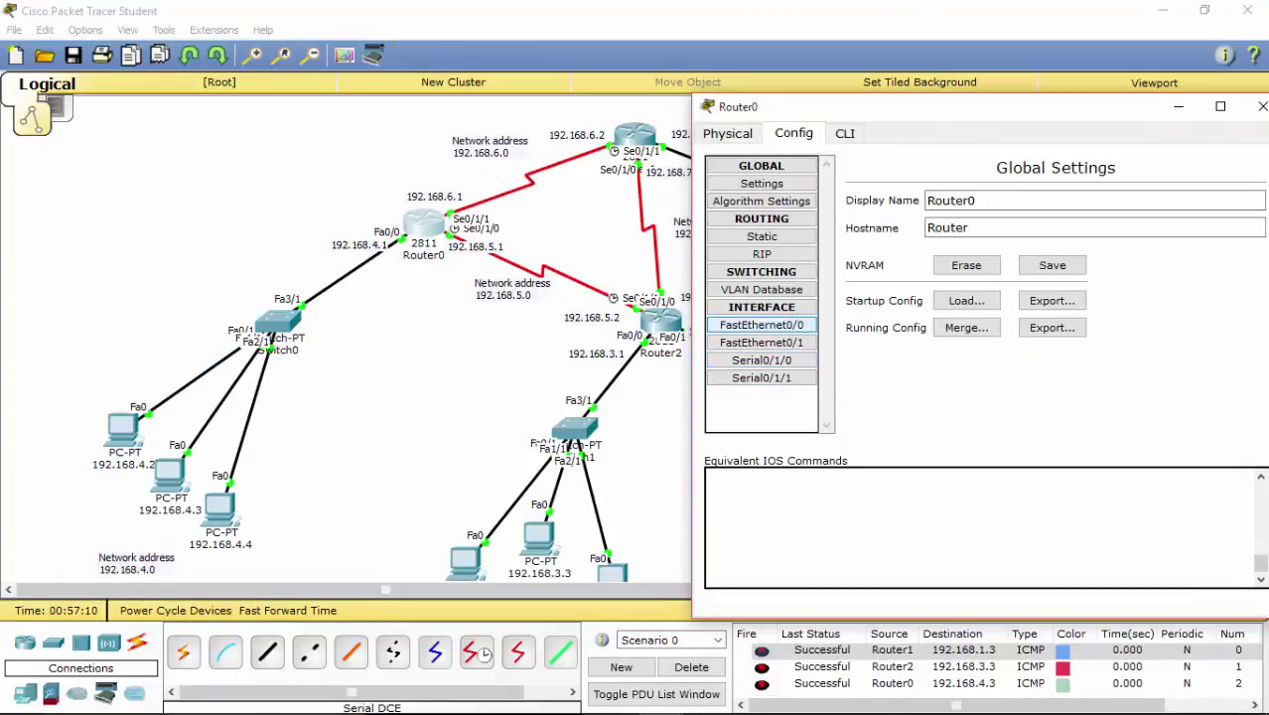
pyautogui.press('space')
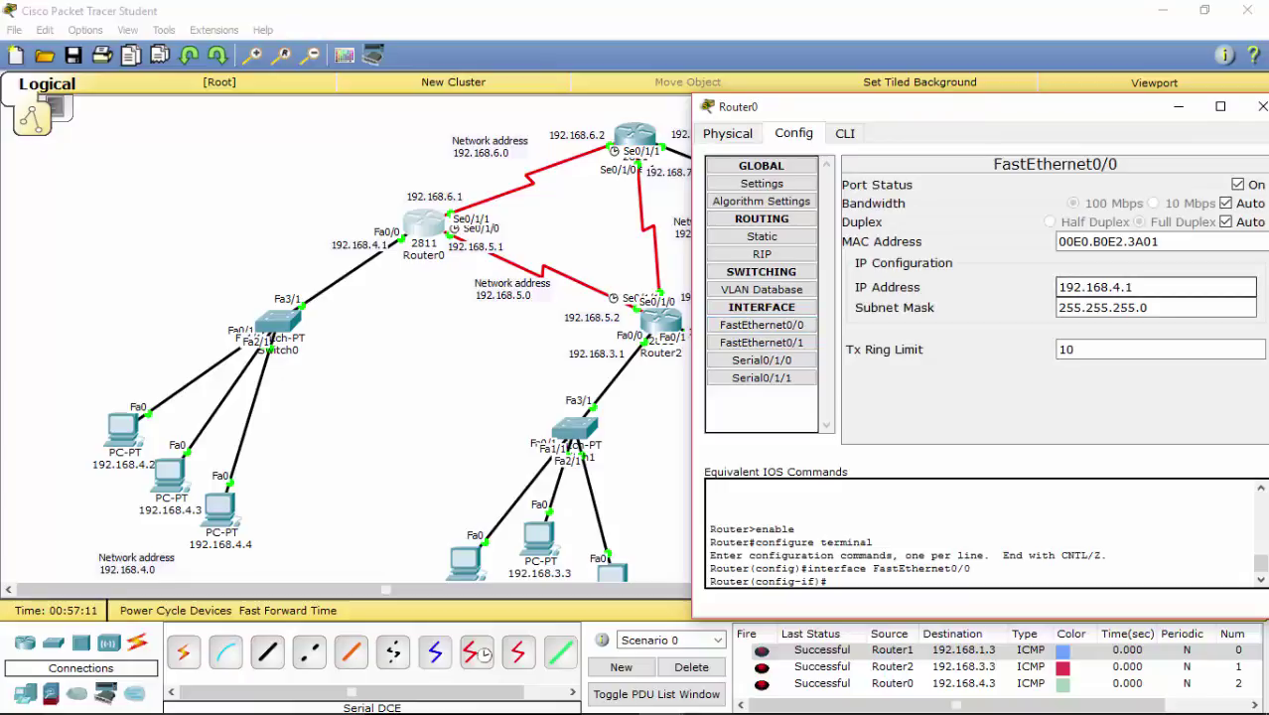
# Compare the FastEthernet0/0 IP address with the label at Router0's Fa0/0 port, and close the router's window.
pyautogui.moveTo(1133, 287)
pyautogui.mouseDown()
pyautogui.moveTo(632, 296)
pyautogui.moveTo(382, 258)
pyautogui.mouseUp()
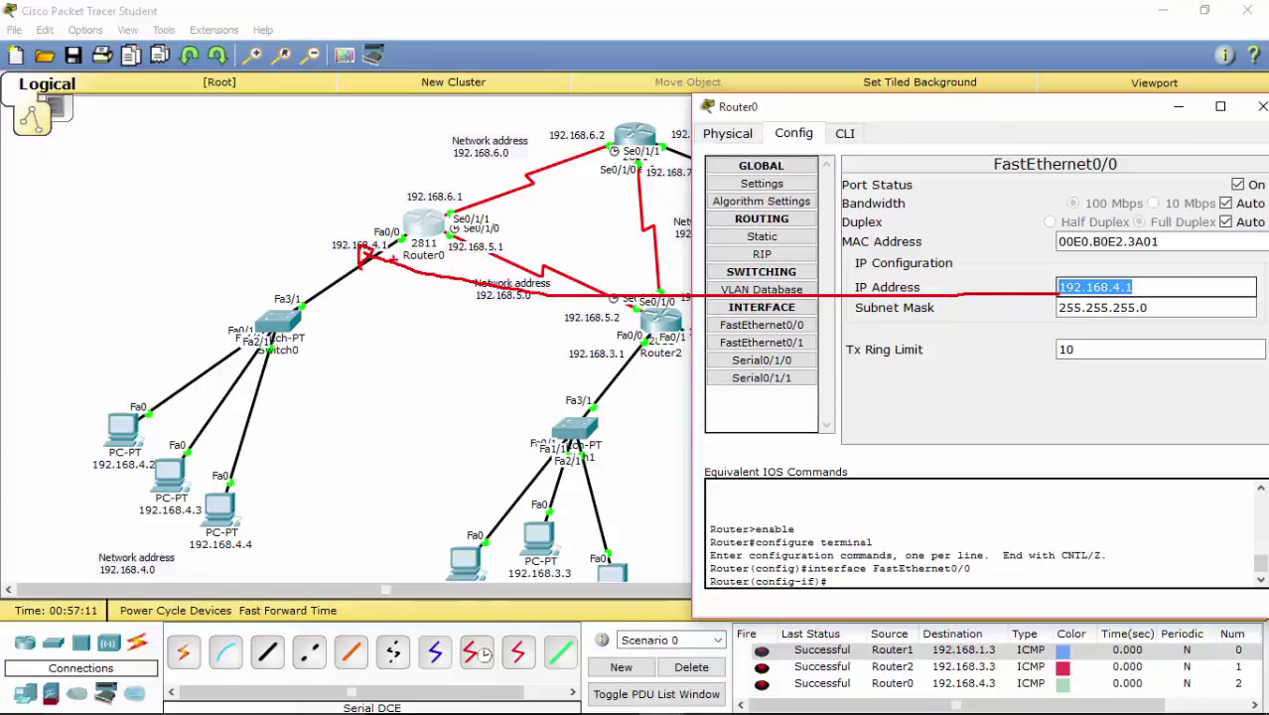
pyautogui.moveTo(378, 256); pyautogui.dragTo(405, 254)
pyautogui.press('Escape')
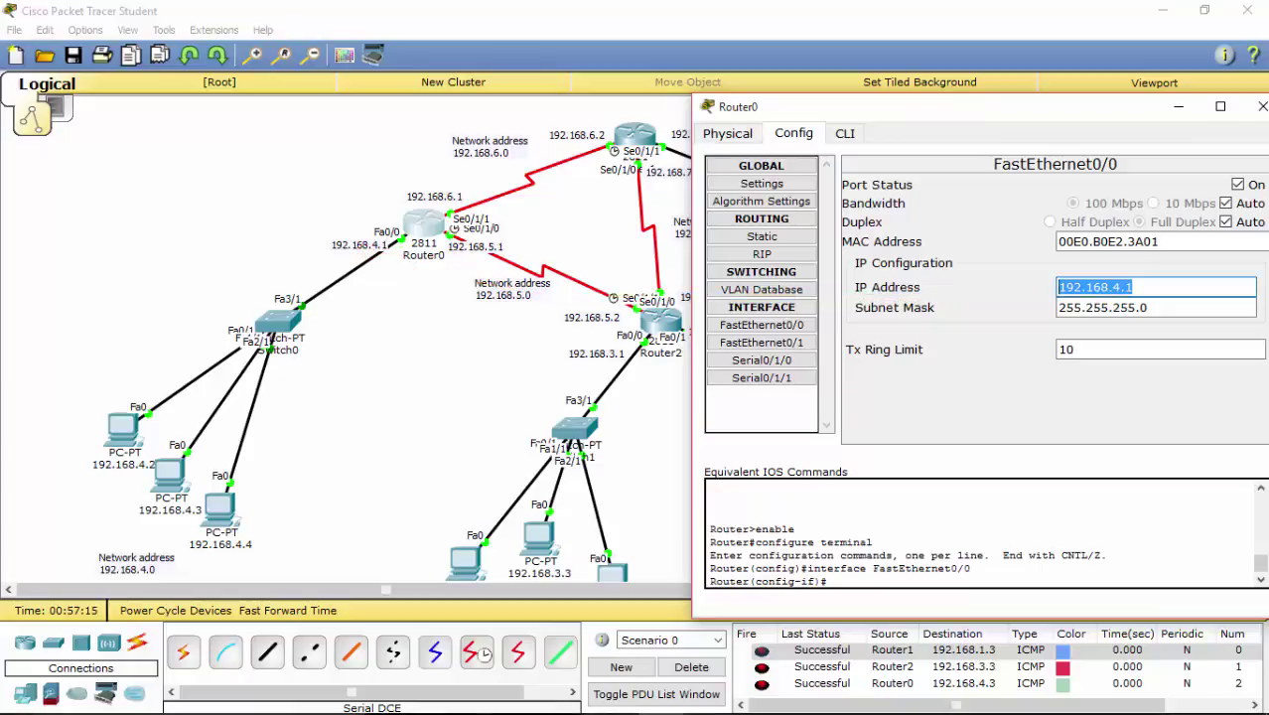
pyautogui.moveTo(933, 106); pyautogui.dragTo(750, 89)
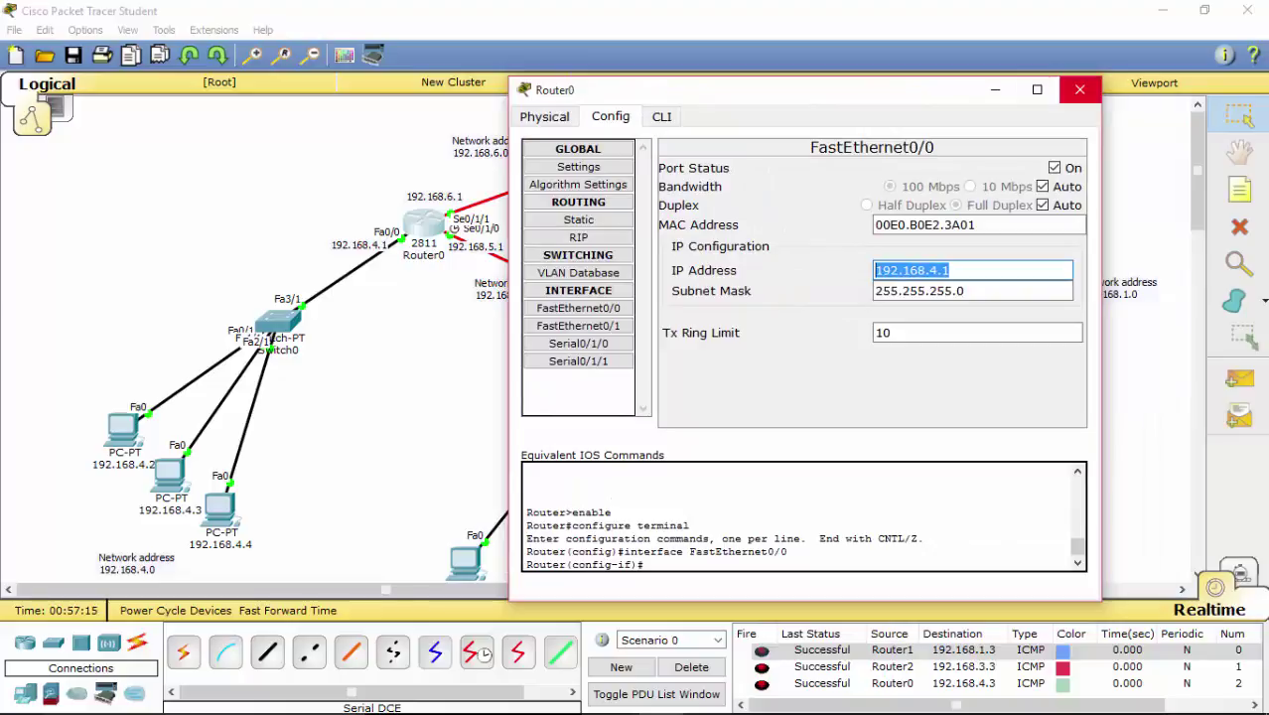
pyautogui.click(1079, 89)
# Open the IP configuration of PC 192.168.4.2 beside the topology and inspect its IP address.
pyautogui.click(123, 429)
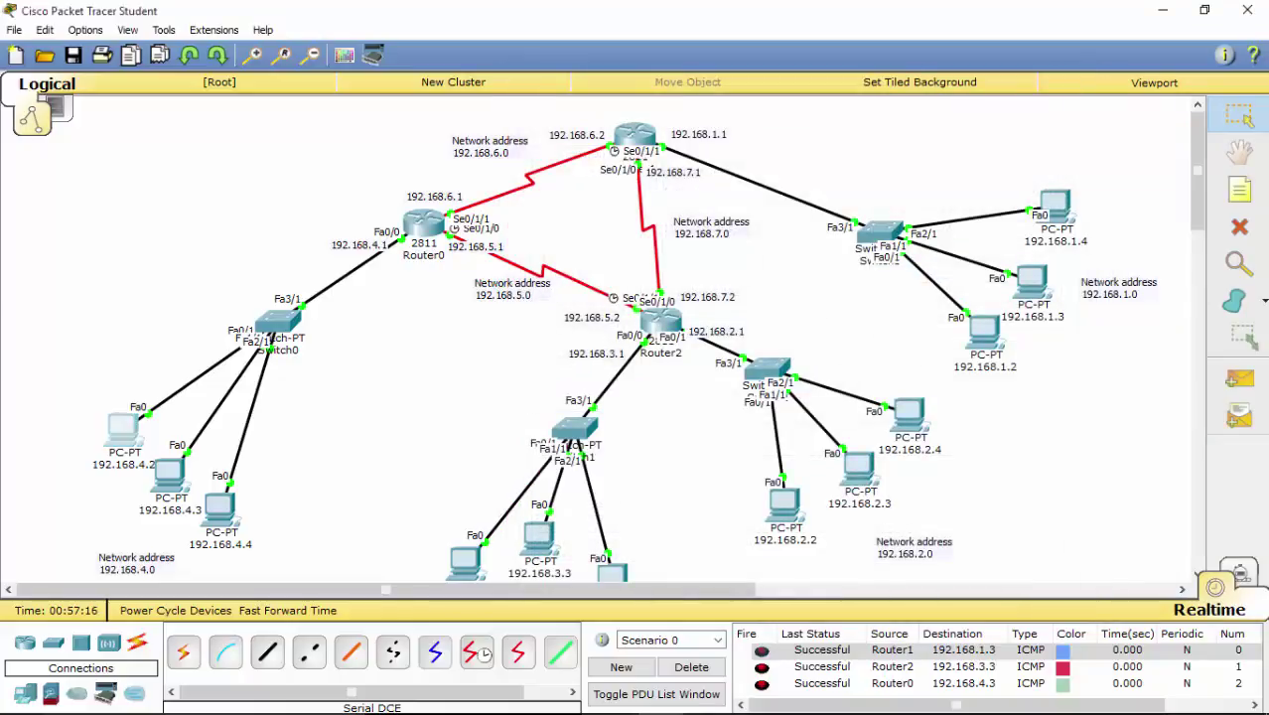
pyautogui.moveTo(628, 122); pyautogui.dragTo(980, 107)
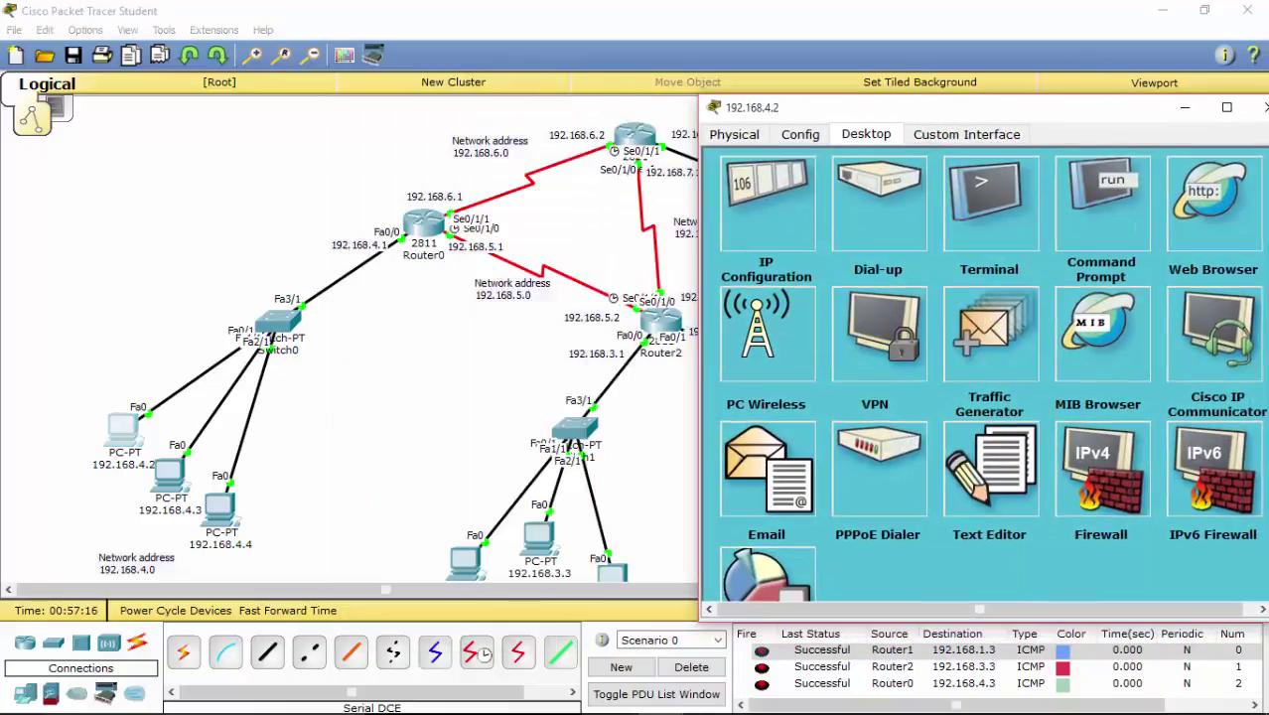
pyautogui.click(766, 199)
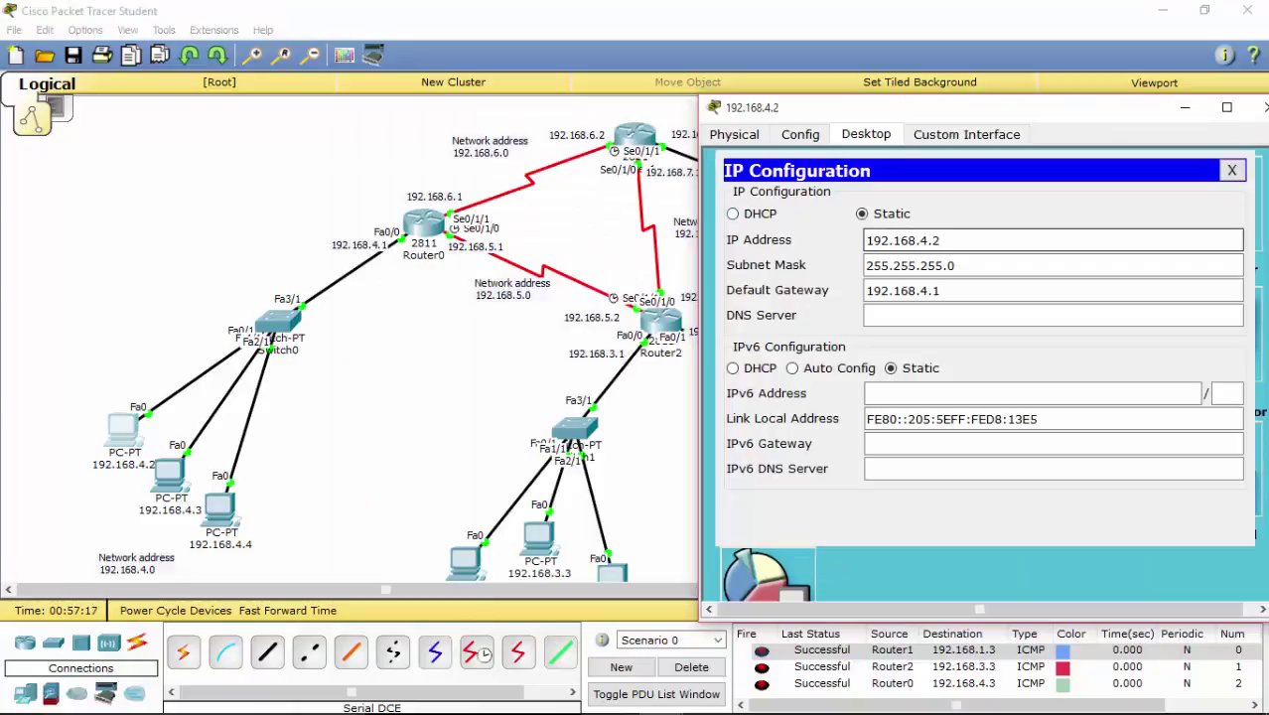
pyautogui.moveTo(941, 240)
pyautogui.mouseDown()
pyautogui.moveTo(901, 241)
pyautogui.moveTo(932, 240)
pyautogui.mouseUp()
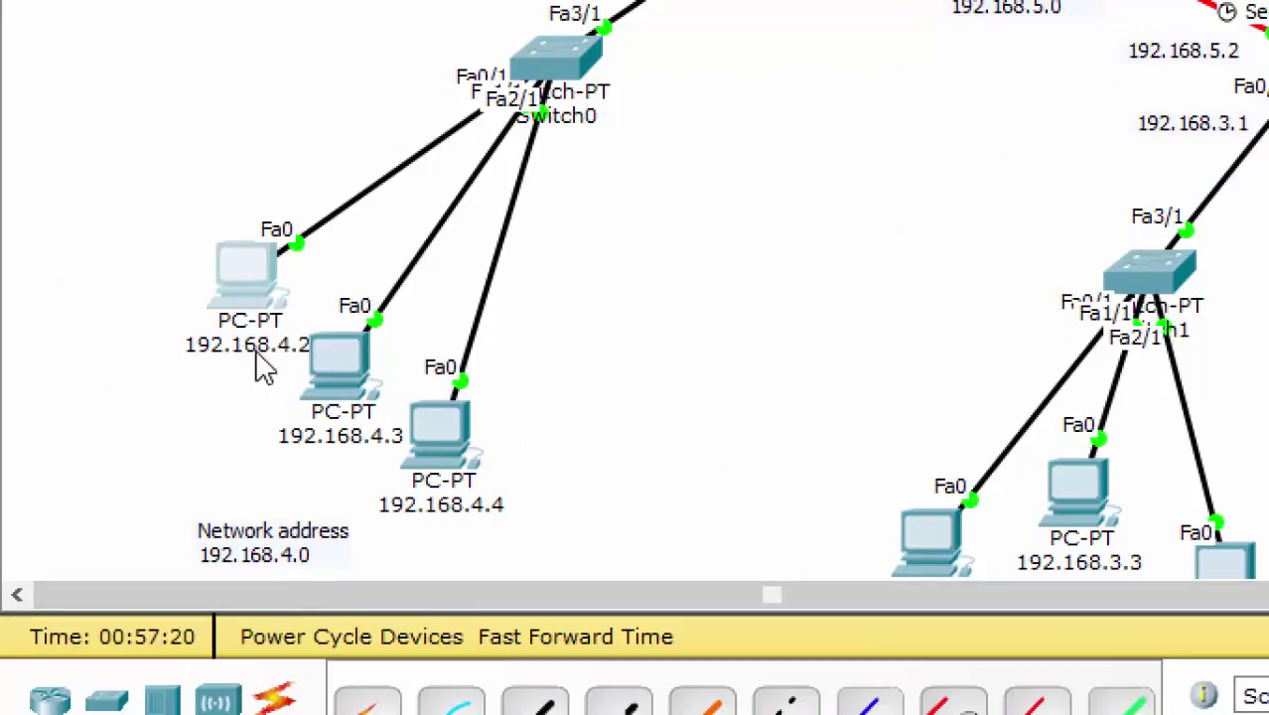
# Compare the first Switch0 PC's label in the topology with the address in its IP configuration.
pyautogui.doubleClick(296, 352)
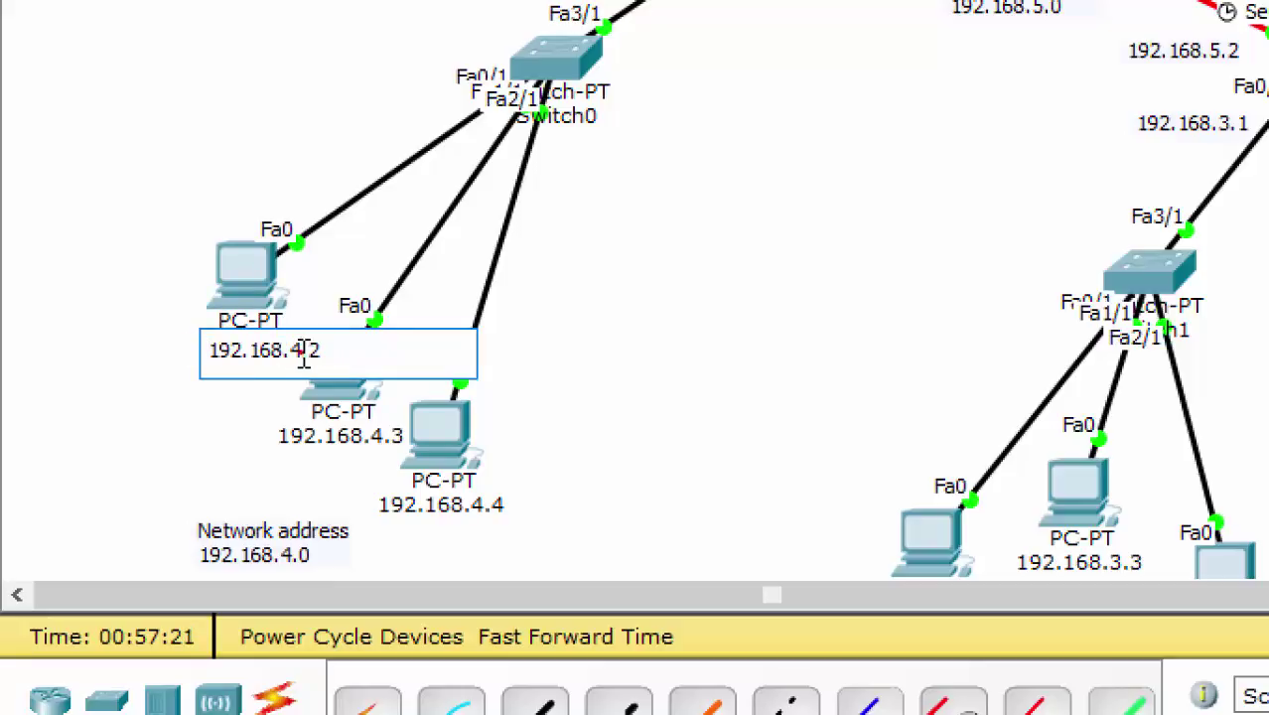
pyautogui.click(759, 396)
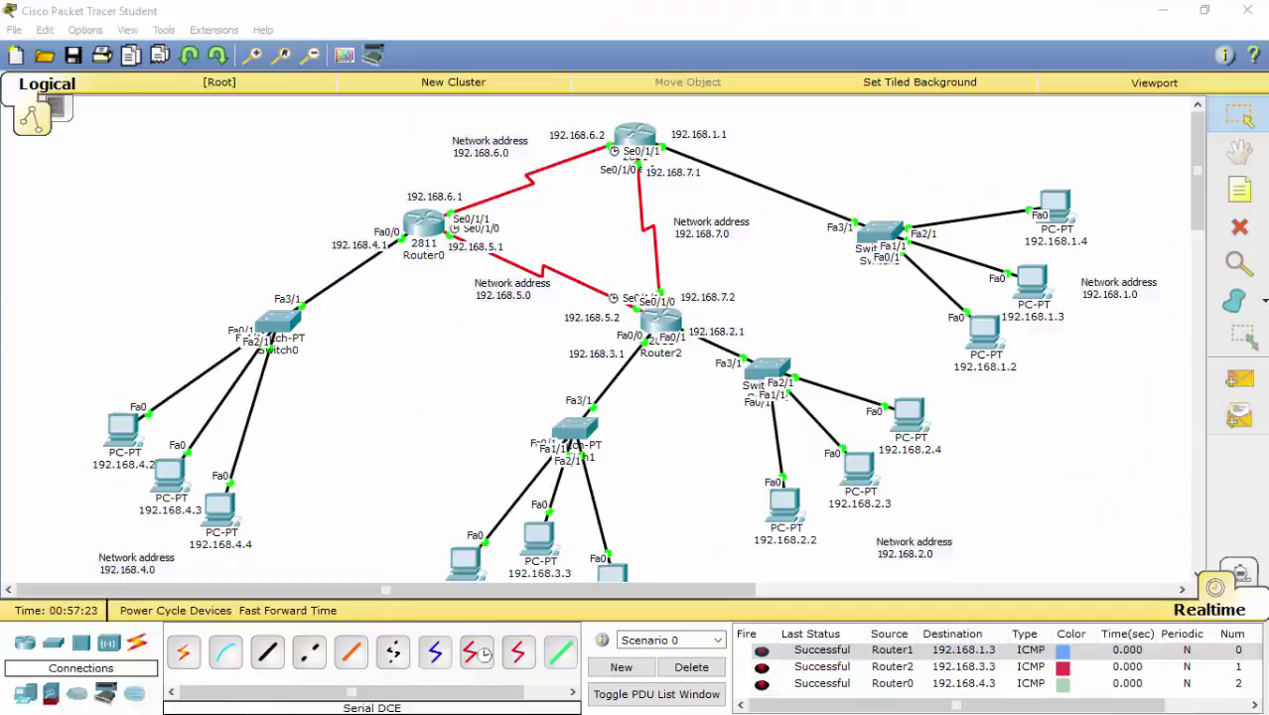
pyautogui.click(124, 430)
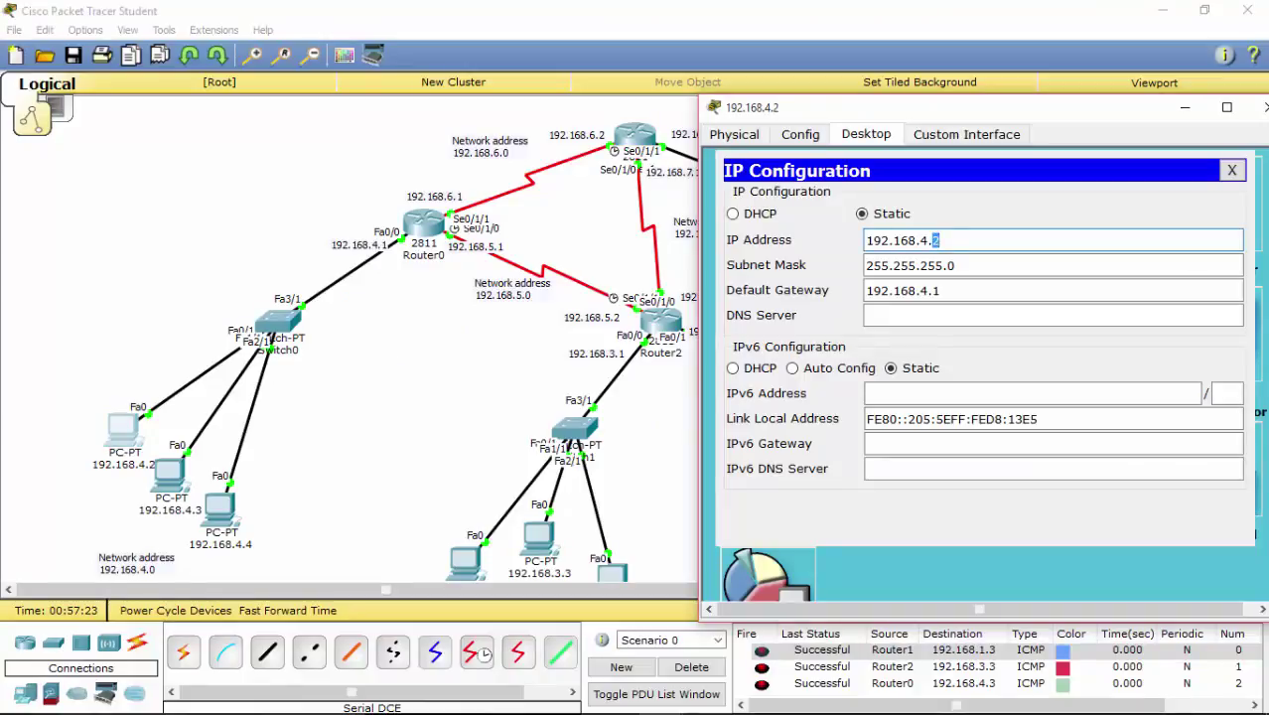
pyautogui.click(939, 240)
pyautogui.moveTo(866, 240)
pyautogui.mouseDown()
pyautogui.moveTo(393, 309)
pyautogui.moveTo(204, 391)
pyautogui.moveTo(143, 451)
pyautogui.moveTo(162, 454)
pyautogui.mouseUp()
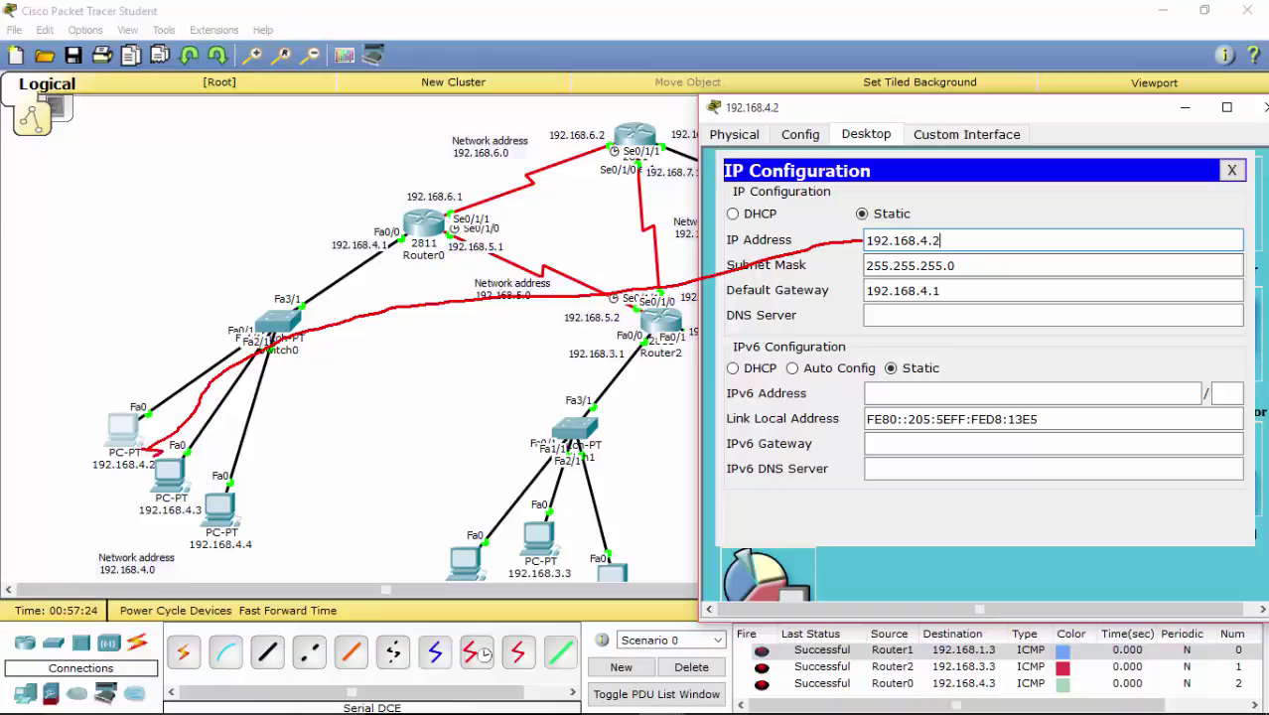
pyautogui.press('Escape')
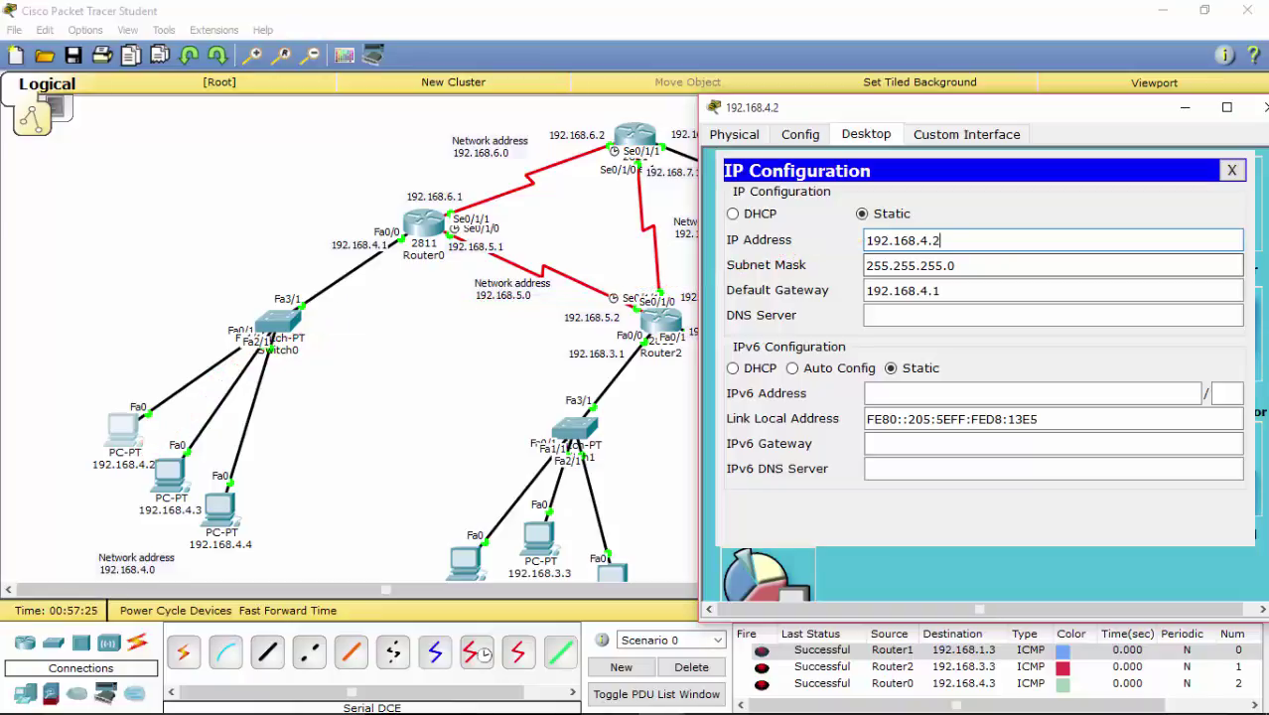
# Examine the PC's default gateway against the address label at Router0's Fa0/0 port.
pyautogui.moveTo(940, 290); pyautogui.dragTo(863, 290)
pyautogui.click(941, 289)
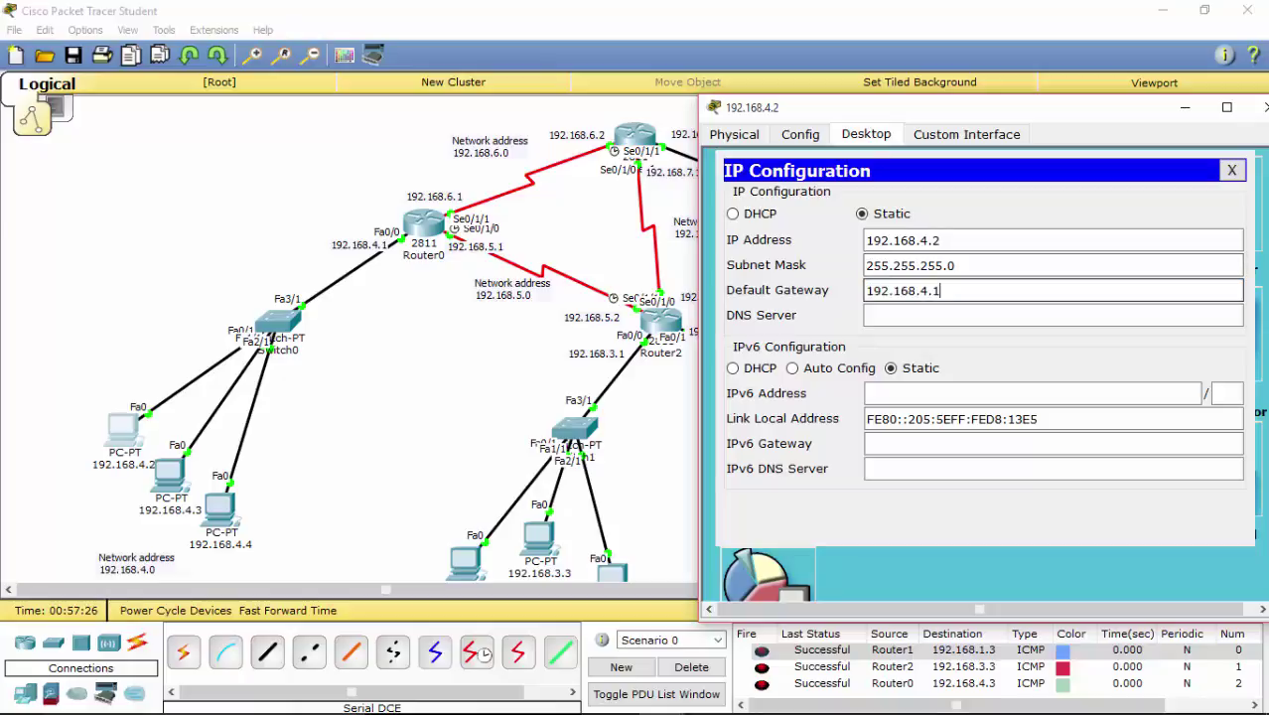
pyautogui.moveTo(940, 290); pyautogui.dragTo(864, 290)
pyautogui.moveTo(941, 290); pyautogui.dragTo(864, 290)
pyautogui.moveTo(941, 290); pyautogui.dragTo(932, 290)
pyautogui.click(939, 290)
pyautogui.click(867, 315)
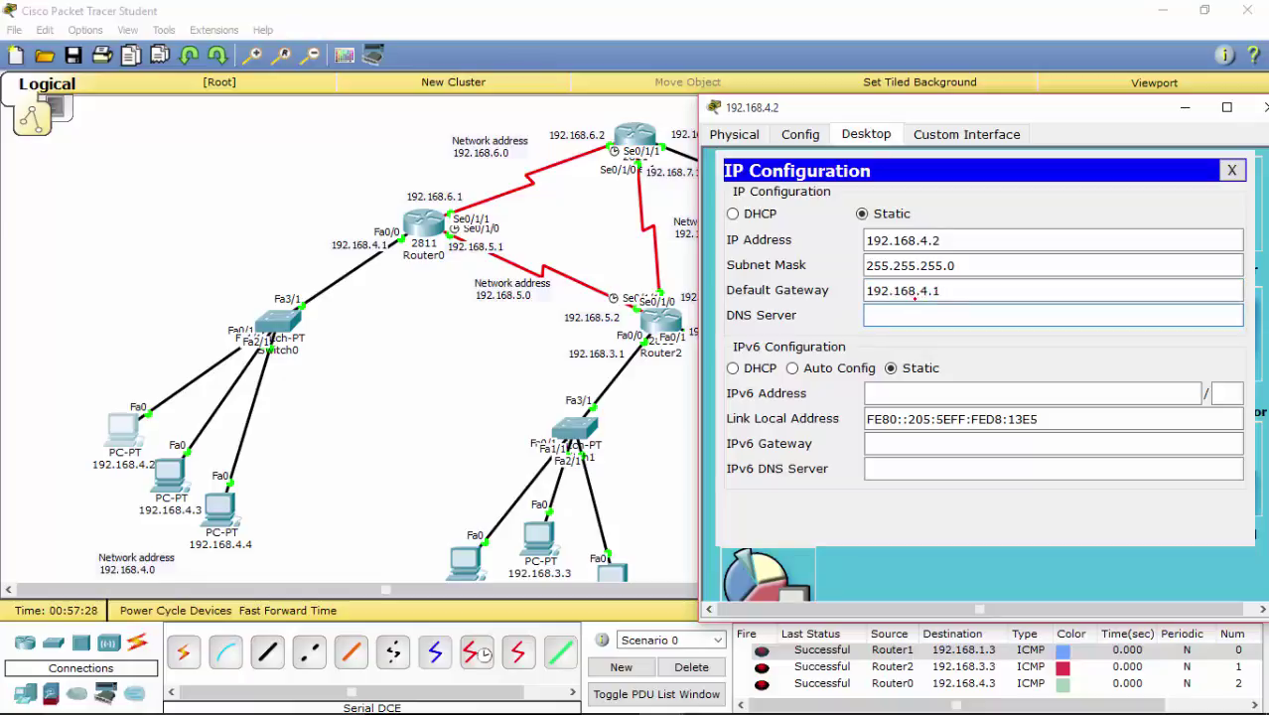
pyautogui.moveTo(914, 296); pyautogui.dragTo(941, 293)
pyautogui.moveTo(942, 292)
pyautogui.mouseDown()
pyautogui.moveTo(592, 334)
pyautogui.moveTo(427, 320)
pyautogui.moveTo(377, 268)
pyautogui.moveTo(386, 259)
pyautogui.moveTo(321, 250)
pyautogui.moveTo(367, 189)
pyautogui.moveTo(408, 235)
pyautogui.moveTo(375, 257)
pyautogui.mouseUp()
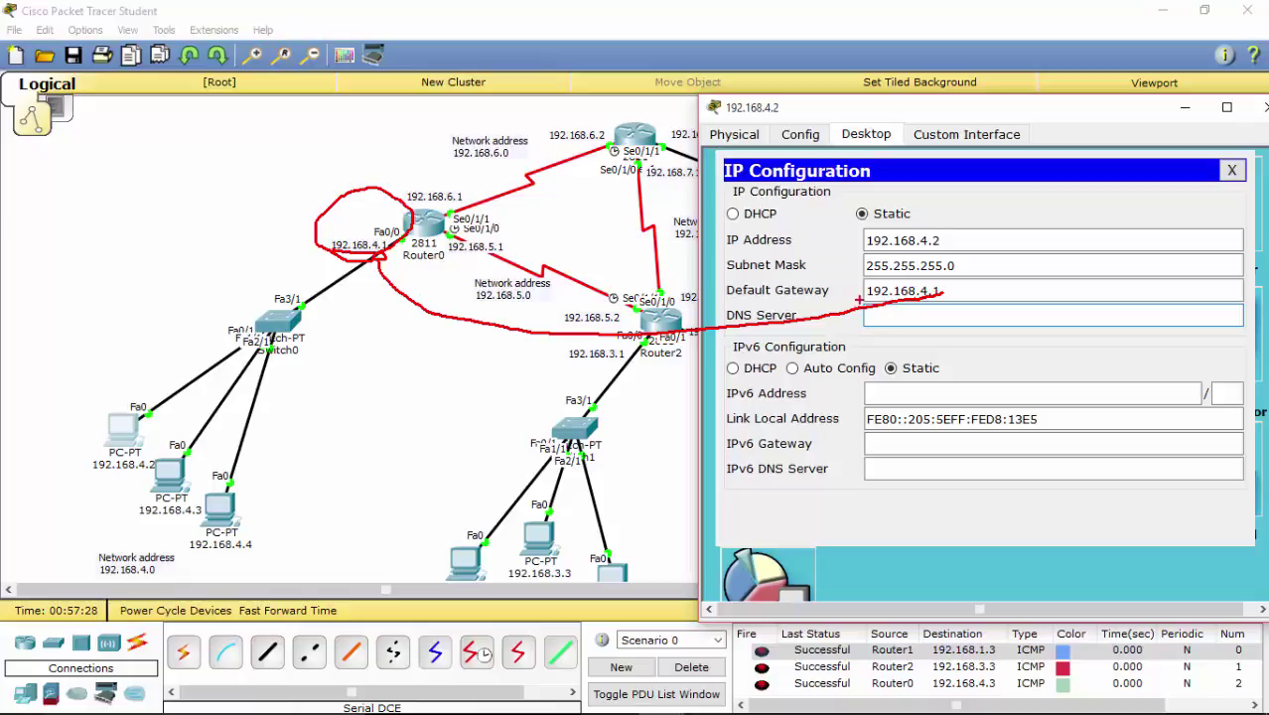
pyautogui.moveTo(858, 300); pyautogui.dragTo(940, 298)
pyautogui.press('Escape')
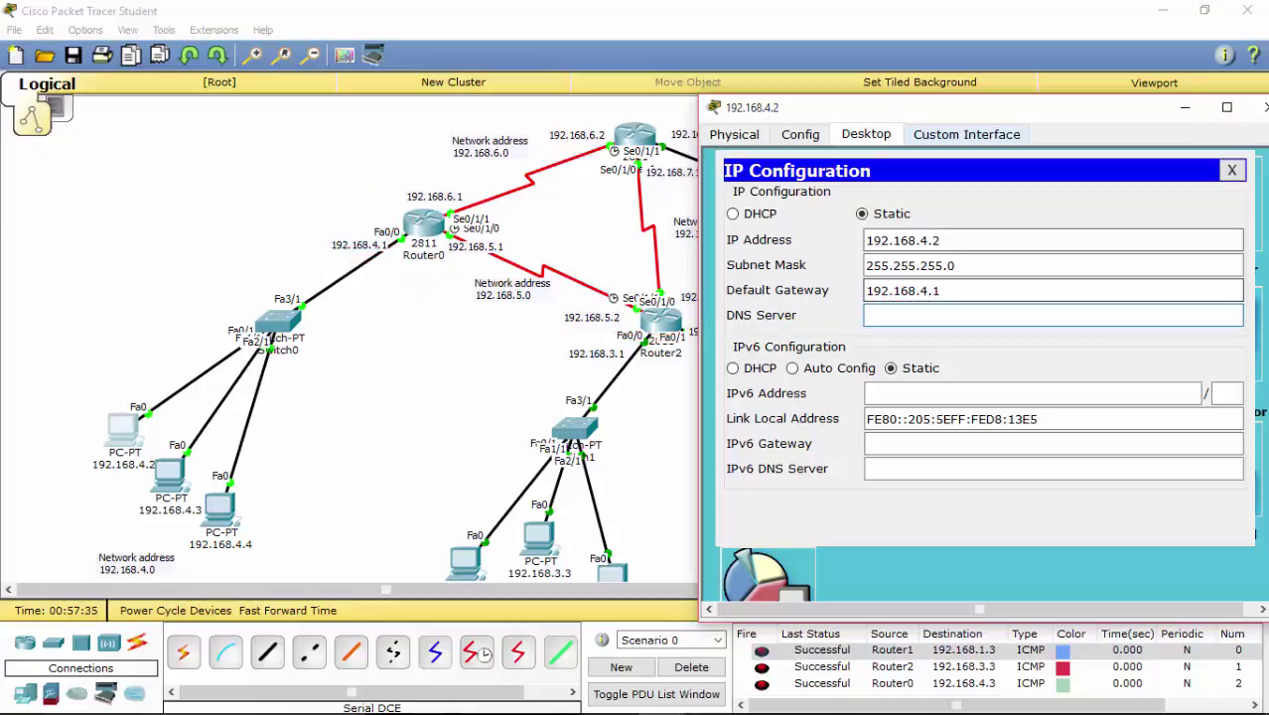
# Close the window of PC 192.168.4.2 and inspect the default gateway in the IP configuration of PC 192.168.1.4.
pyautogui.moveTo(944, 107); pyautogui.dragTo(667, 129)
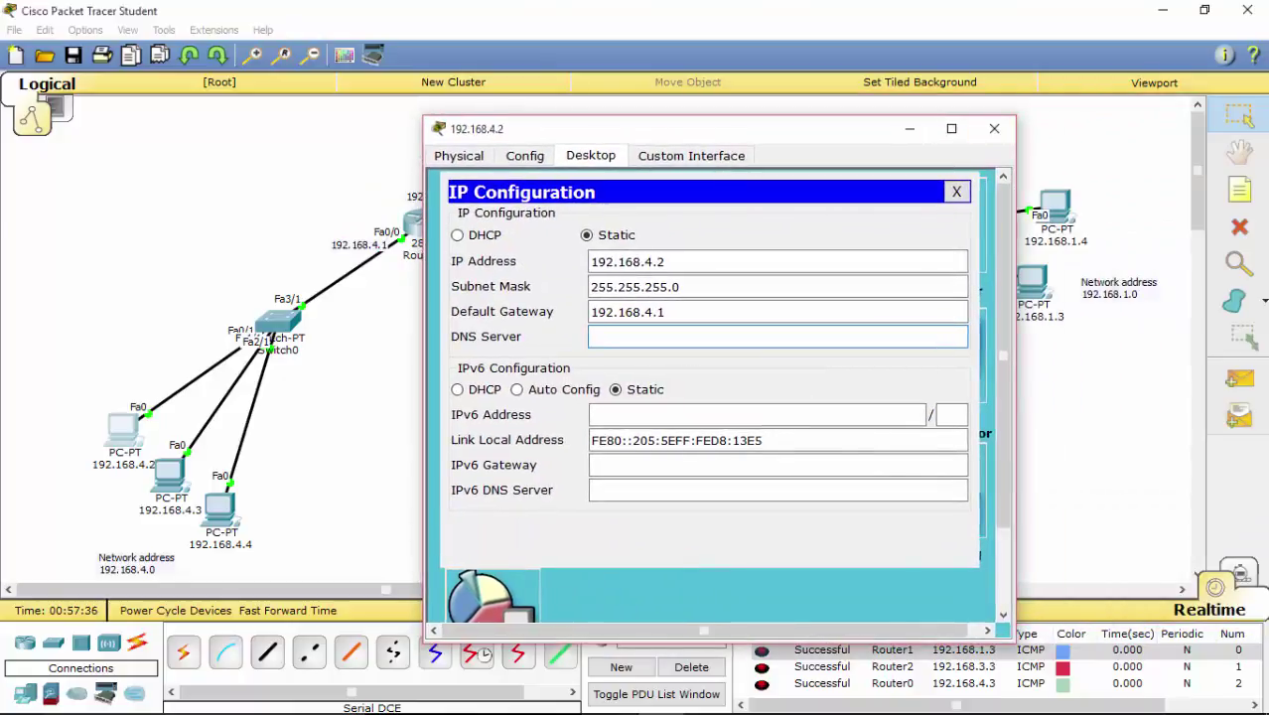
pyautogui.click(994, 129)
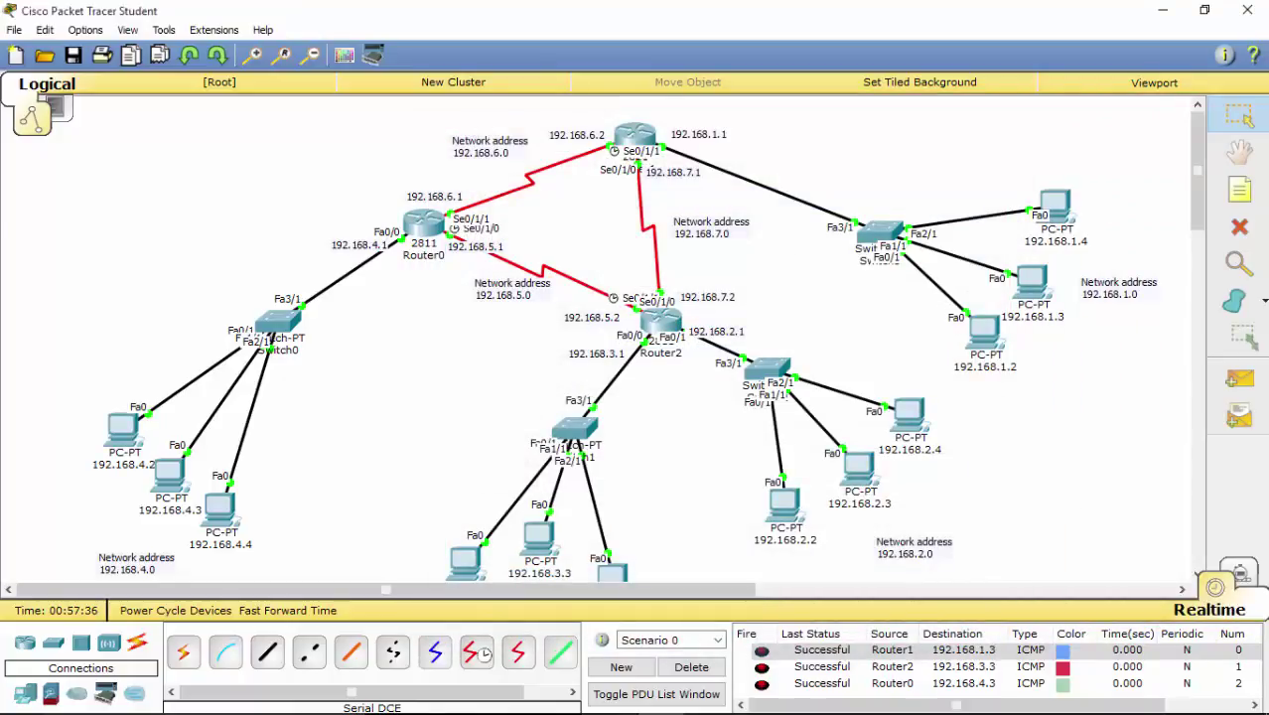
pyautogui.click(1055, 205)
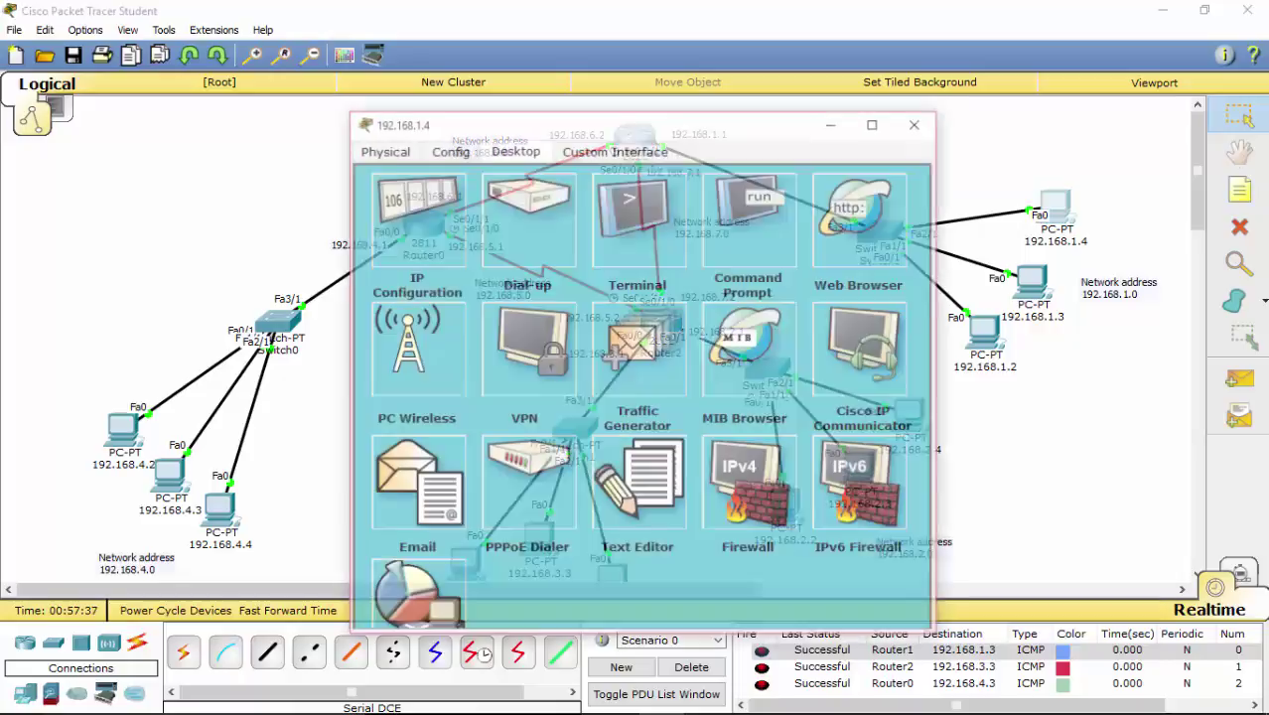
pyautogui.click(415, 219)
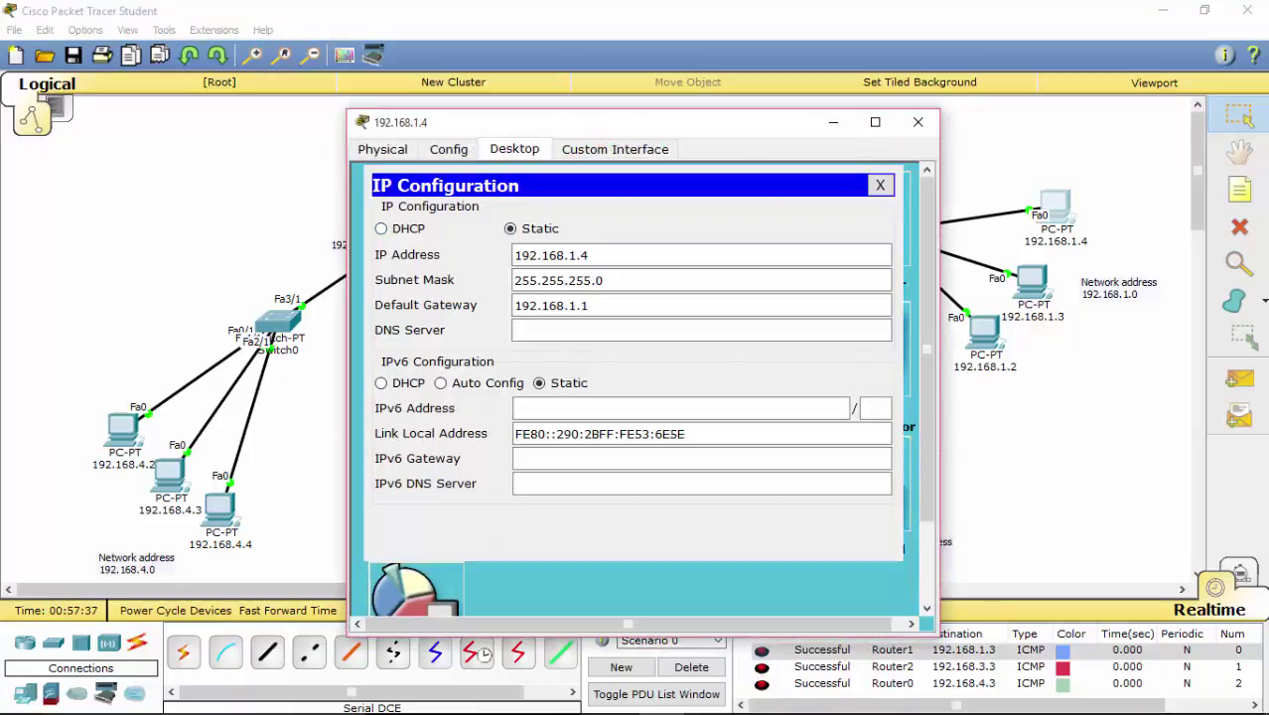
pyautogui.click(588, 305)
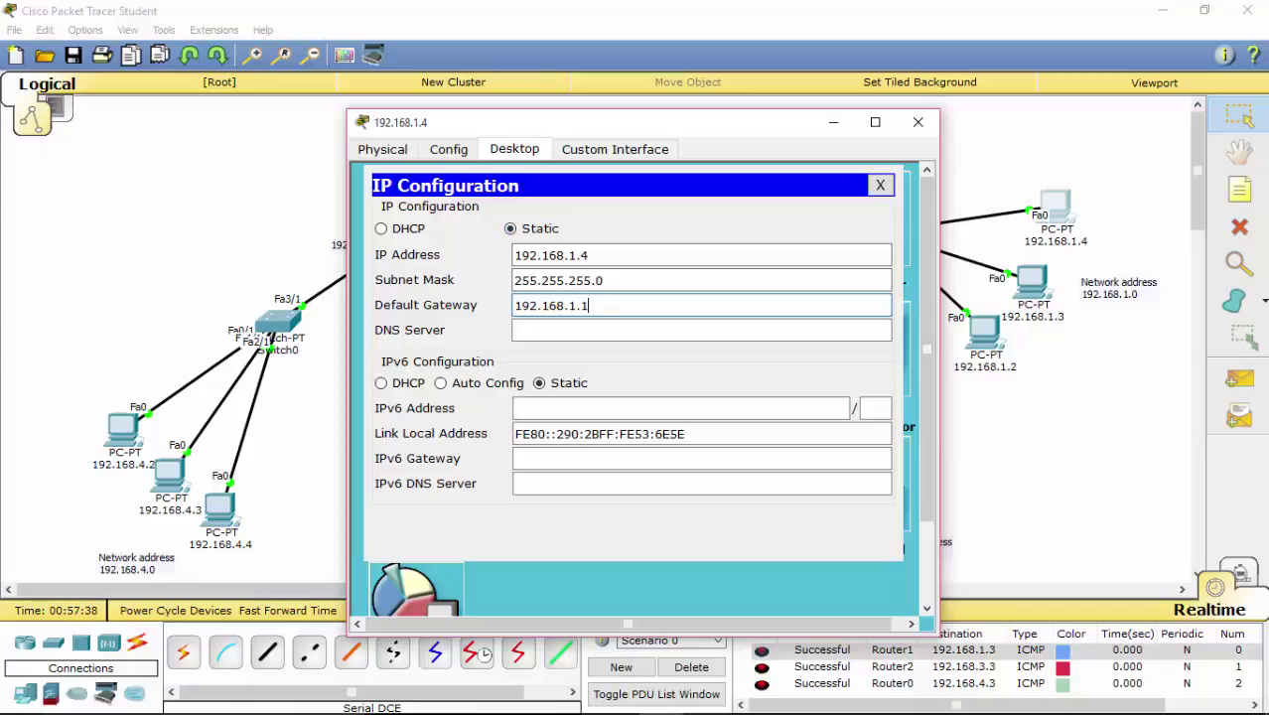
pyautogui.click(918, 123)
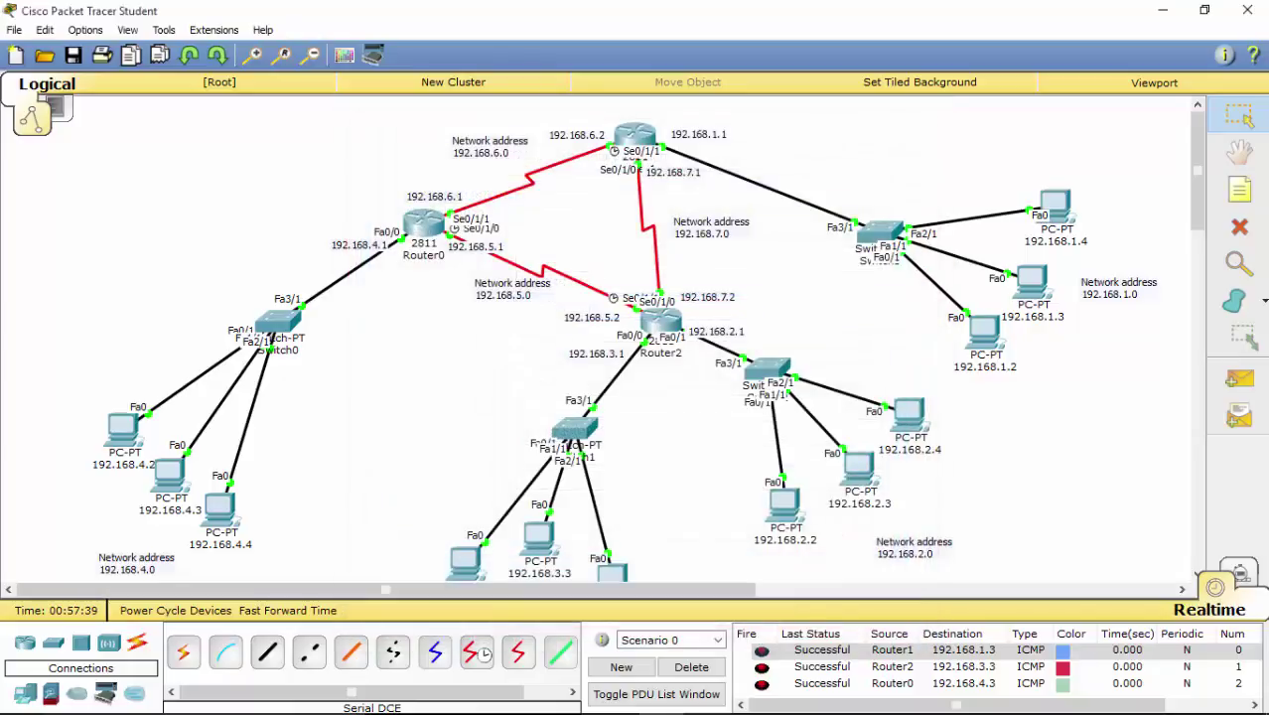
# Compare Router1's FastEthernet0/0 IP address with its port label in the topology, and close the router's window.
pyautogui.click(635, 137)
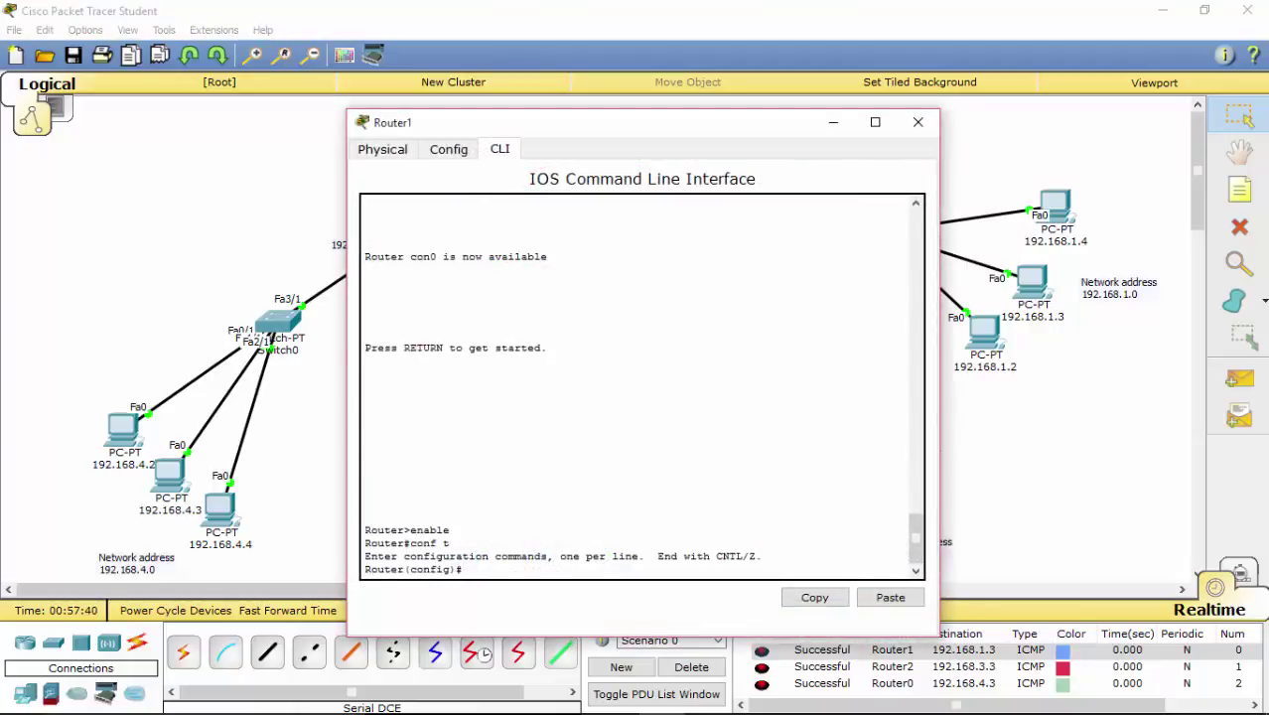
pyautogui.click(448, 149)
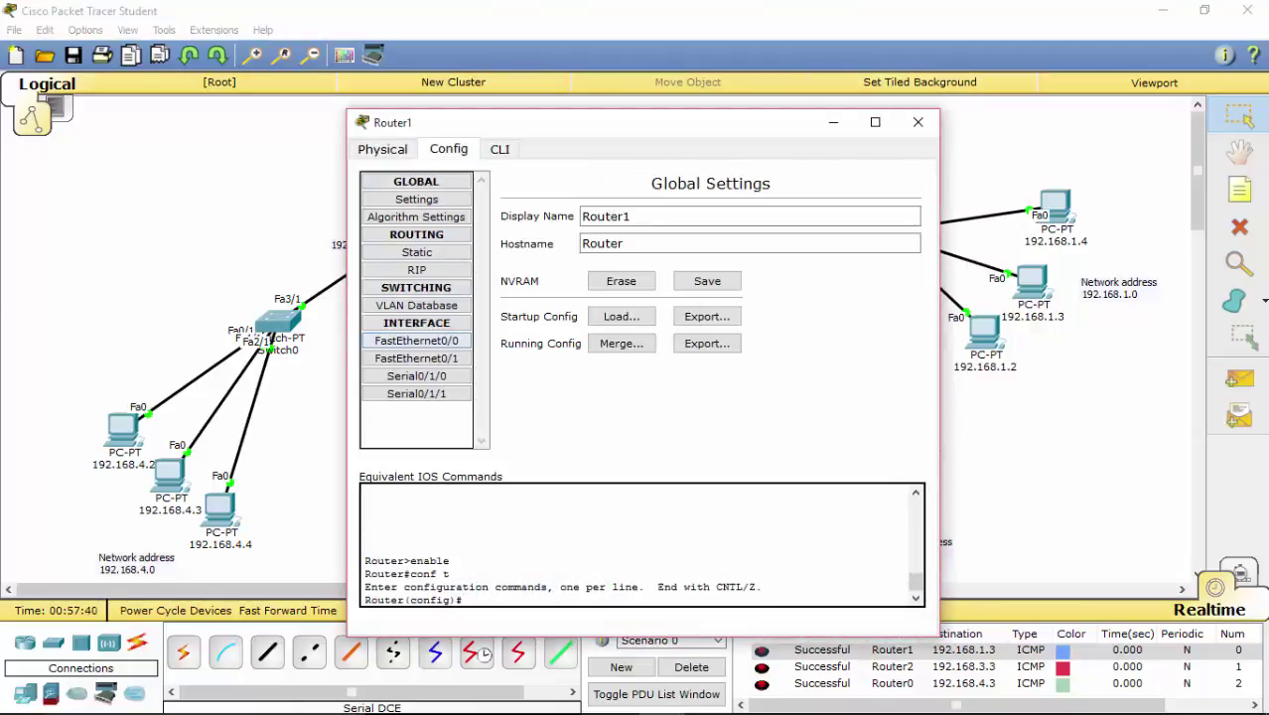
pyautogui.click(416, 339)
pyautogui.moveTo(556, 123); pyautogui.dragTo(266, 163)
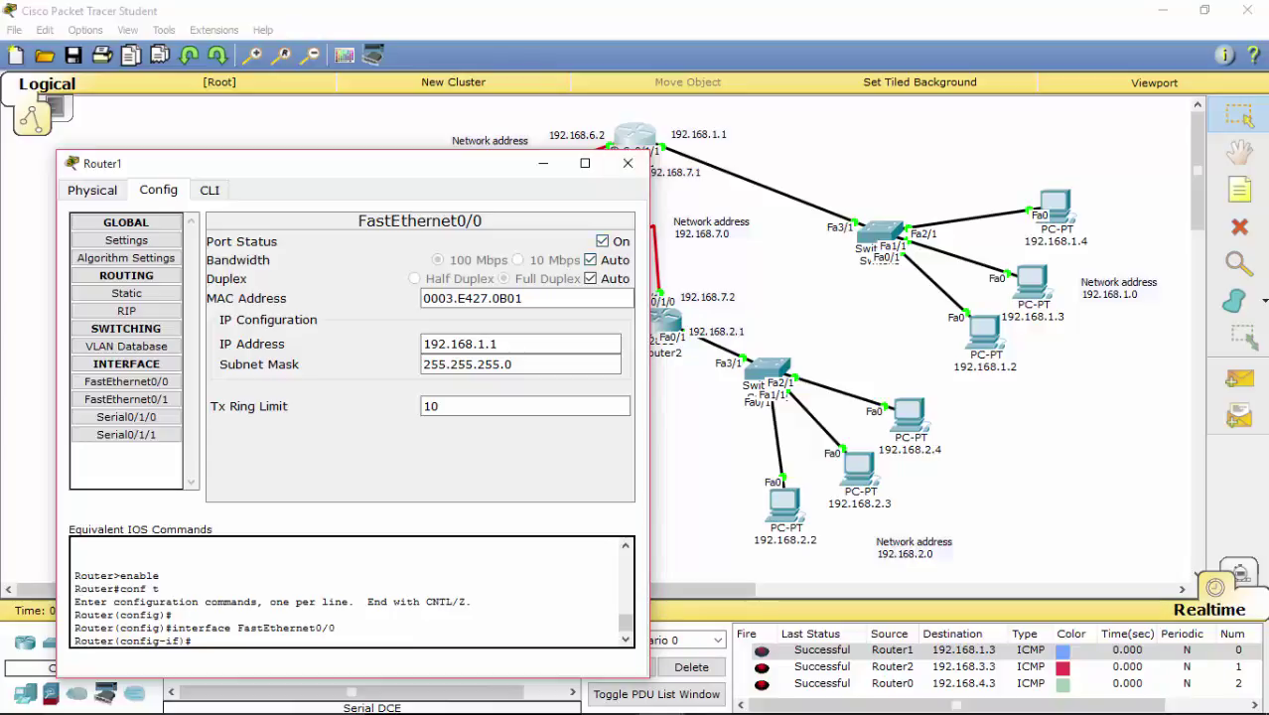
pyautogui.click(626, 163)
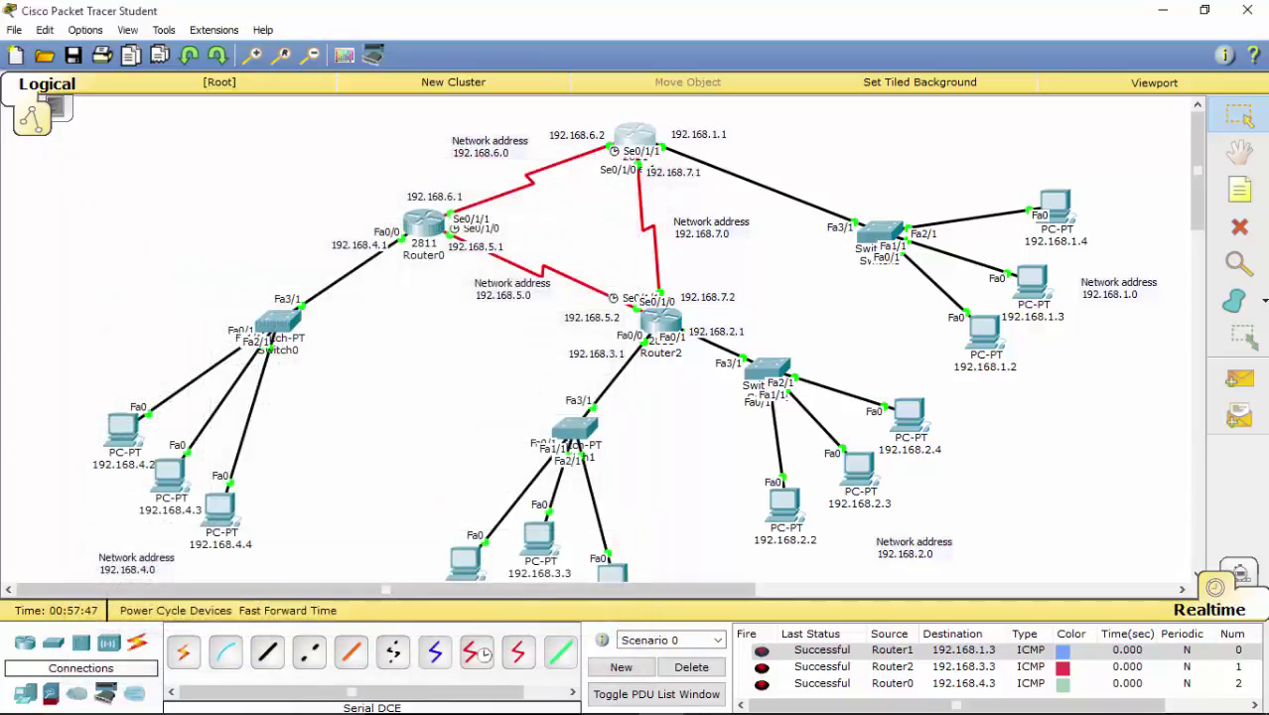
# Delete Scenario 0's test PDUs to clear the PDU list.
pyautogui.moveTo(573, 429)
pyautogui.click(691, 667)
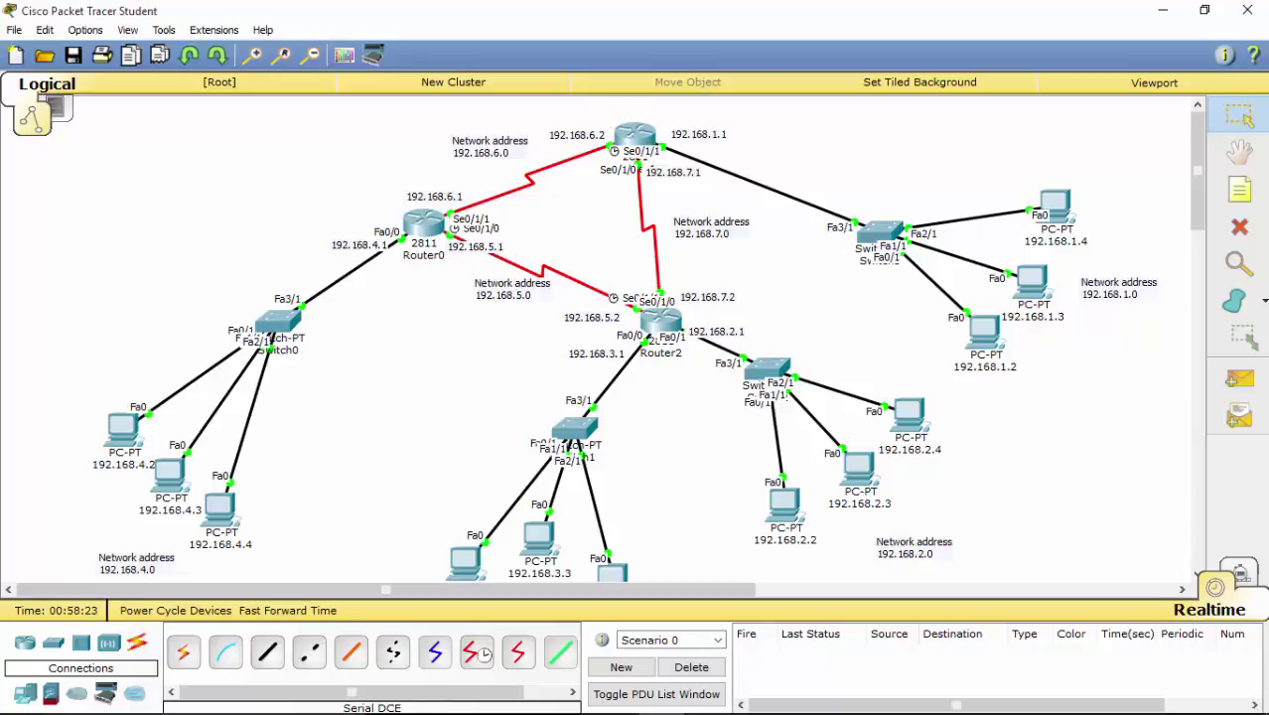
pyautogui.moveTo(79, 519)
pyautogui.mouseDown()
pyautogui.moveTo(108, 593)
pyautogui.moveTo(194, 561)
pyautogui.moveTo(147, 517)
pyautogui.mouseUp()
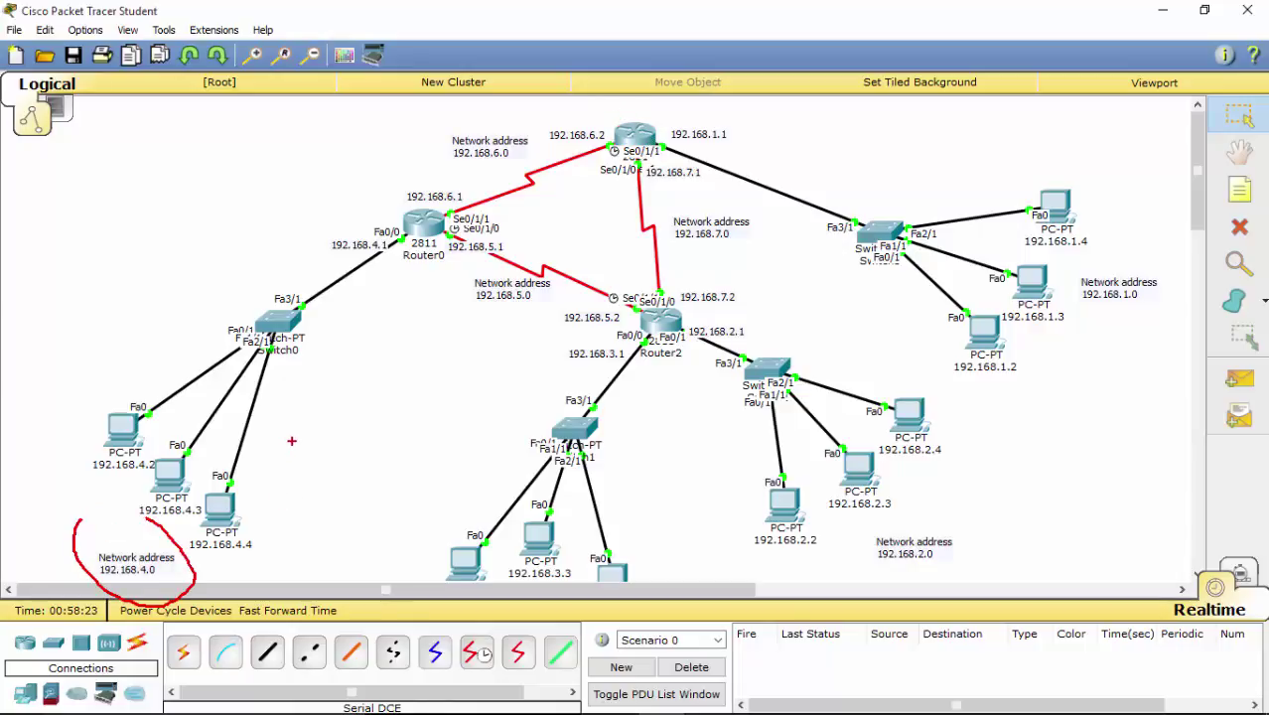
pyautogui.press('Escape')
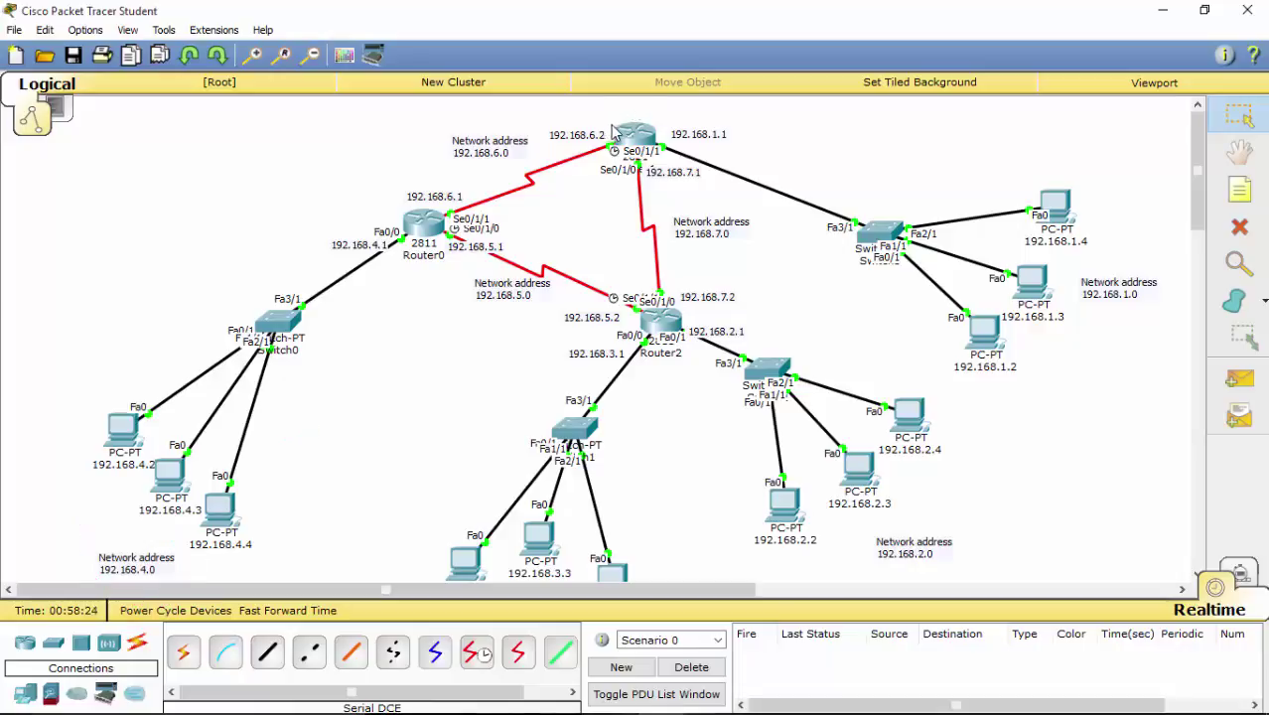
pyautogui.hotkey('ctrl', '2')
pyautogui.moveTo(343, 239)
pyautogui.mouseDown()
pyautogui.moveTo(85, 381)
pyautogui.moveTo(319, 548)
pyautogui.moveTo(387, 321)
pyautogui.moveTo(345, 241)
pyautogui.mouseUp()
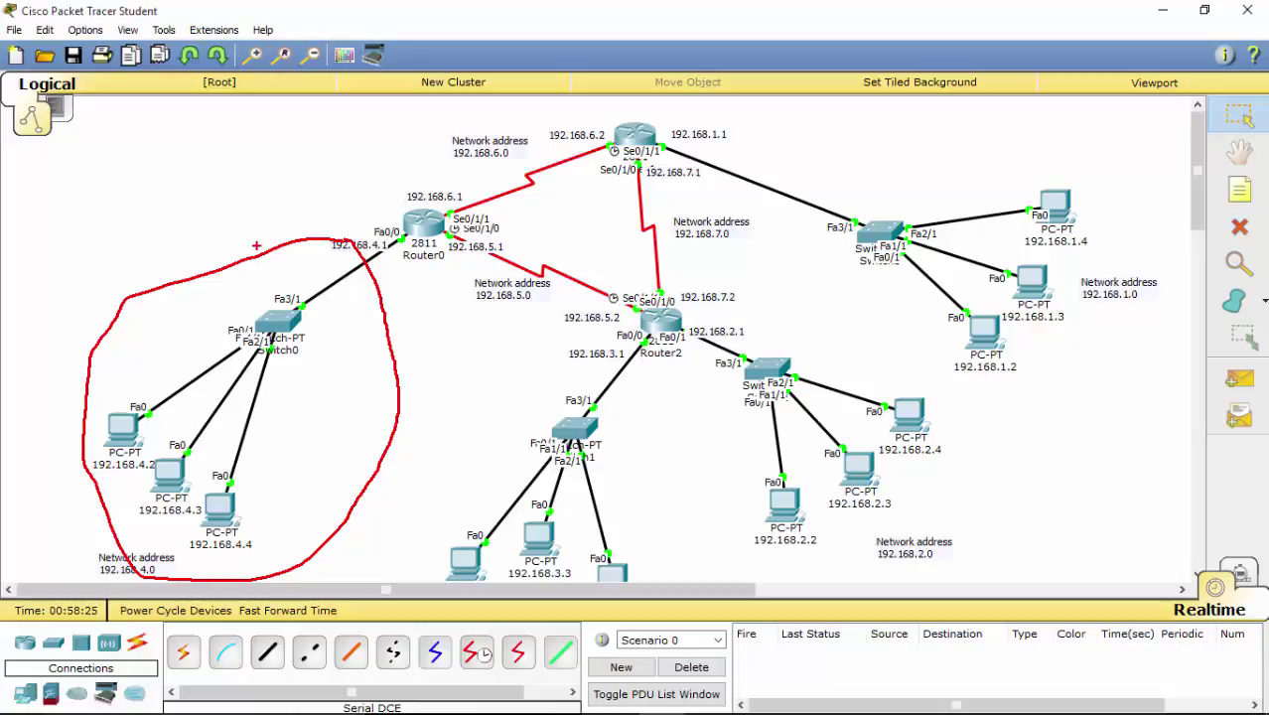
pyautogui.moveTo(242, 250)
pyautogui.mouseDown()
pyautogui.moveTo(395, 152)
pyautogui.moveTo(653, 112)
pyautogui.moveTo(627, 126)
pyautogui.moveTo(959, 353)
pyautogui.moveTo(1122, 334)
pyautogui.moveTo(1090, 172)
pyautogui.moveTo(663, 109)
pyautogui.mouseUp()
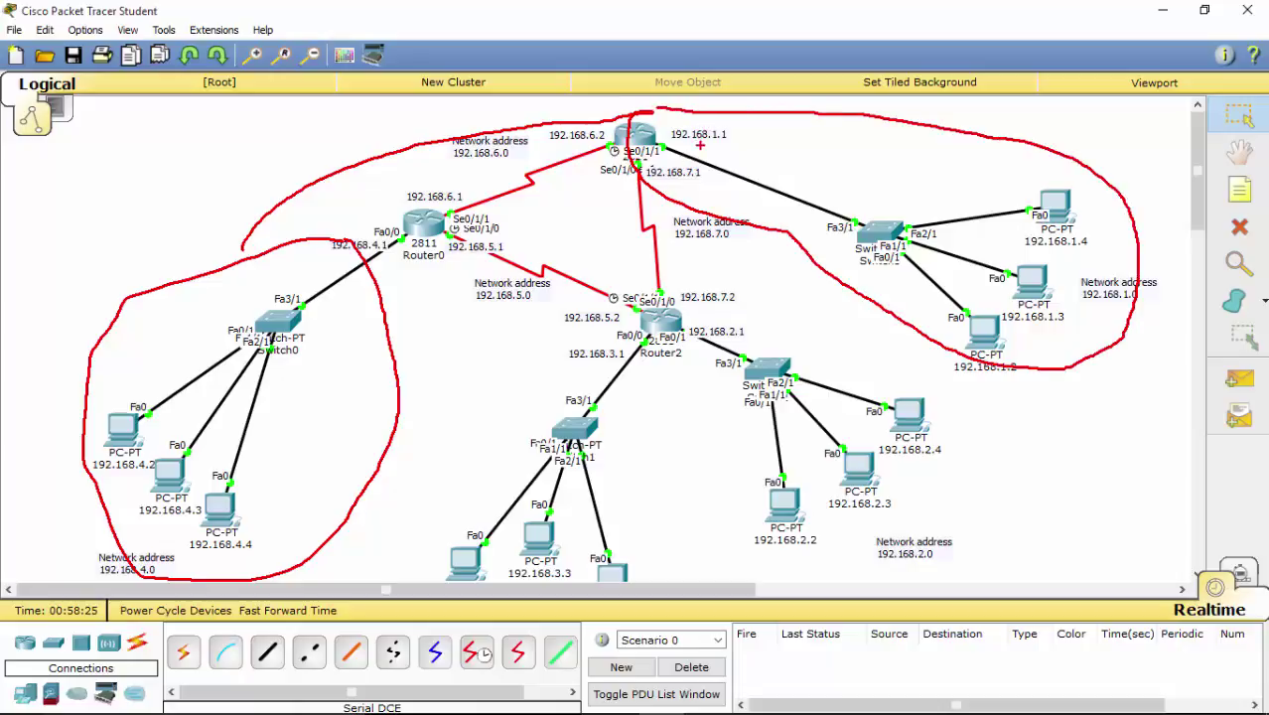